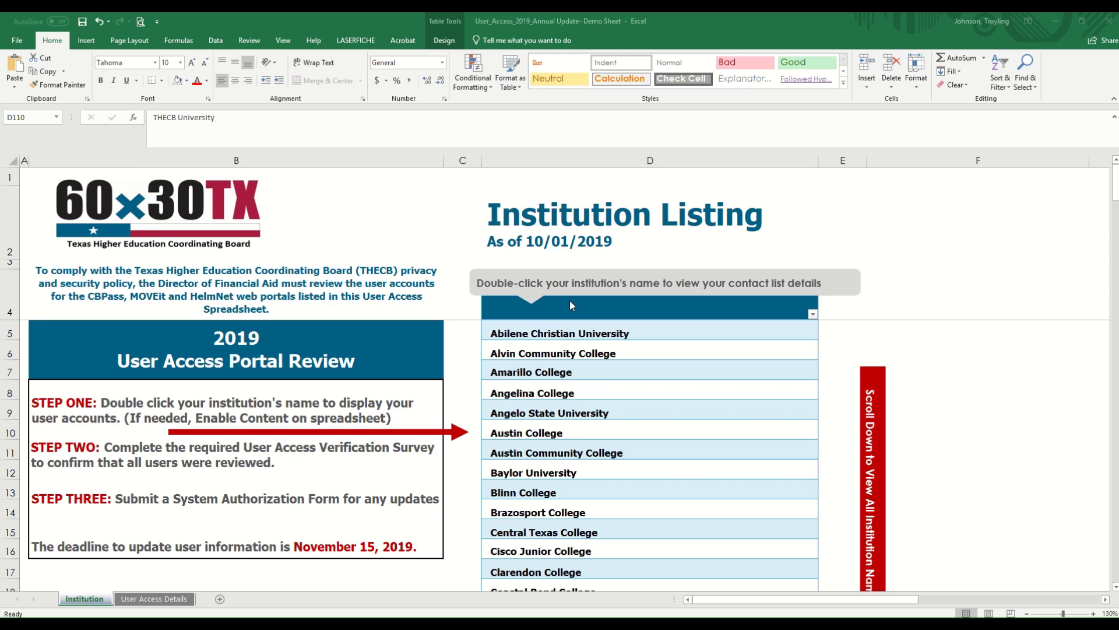
Step: Scroll down the Institution Listing and select THECB University in cell D110
scroll(569, 300, down, 9)
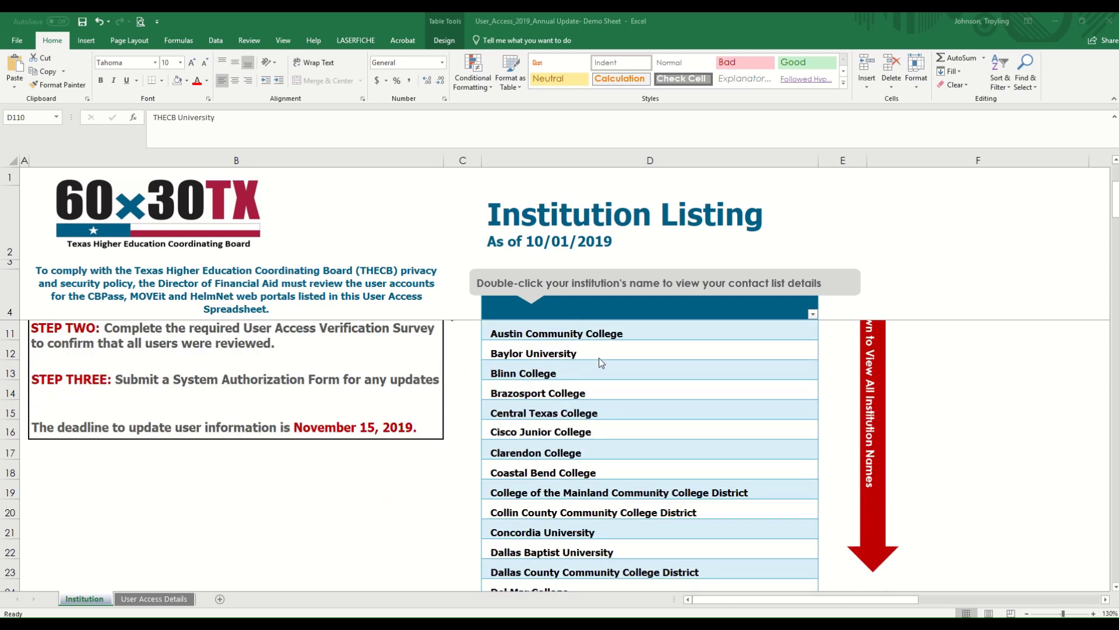
scroll(603, 364, down, 9)
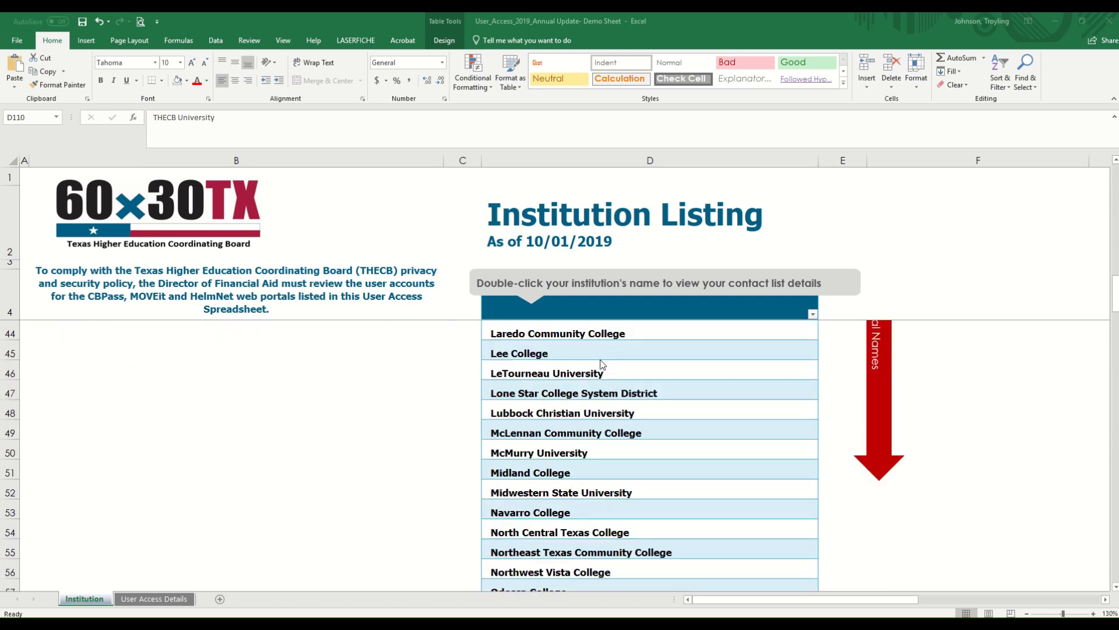
scroll(602, 364, down, 5)
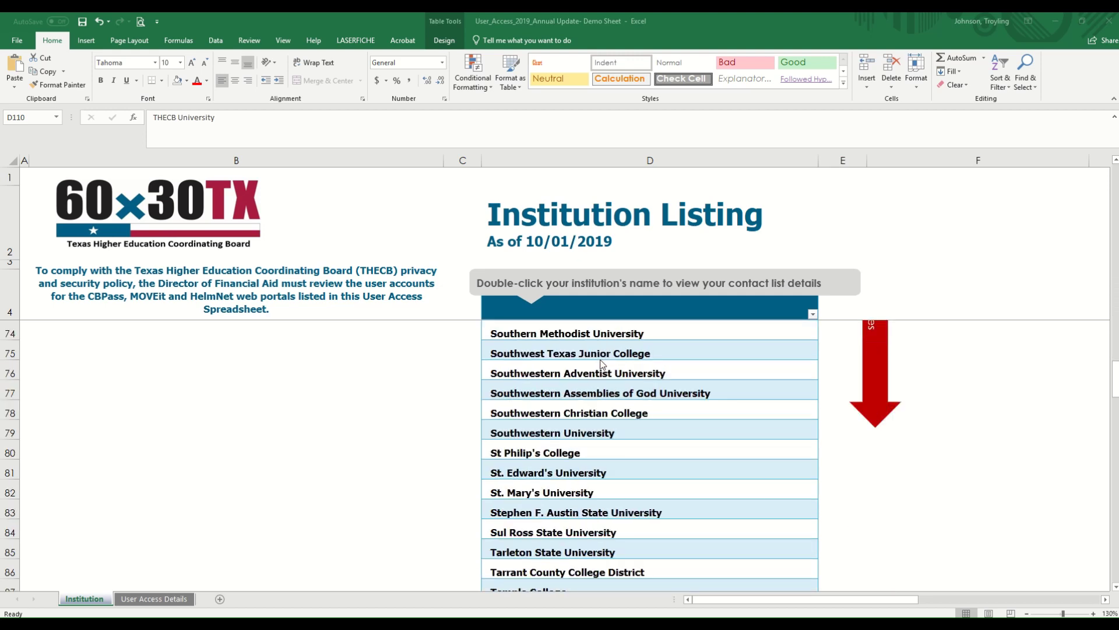
scroll(603, 364, down, 4)
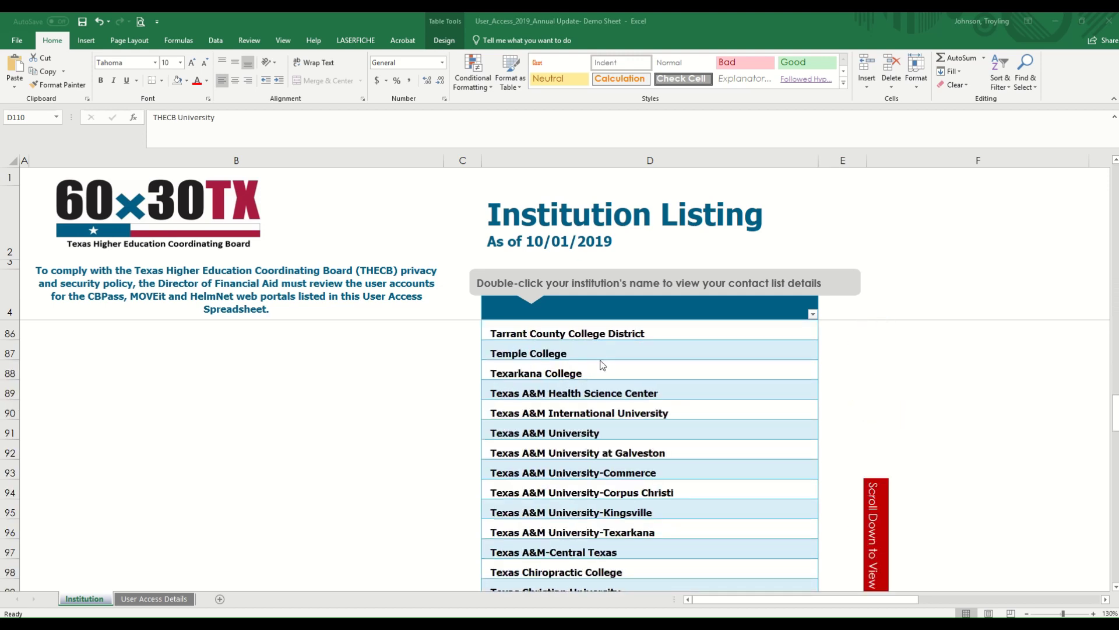
scroll(603, 365, down, 3)
scroll(656, 420, down, 3)
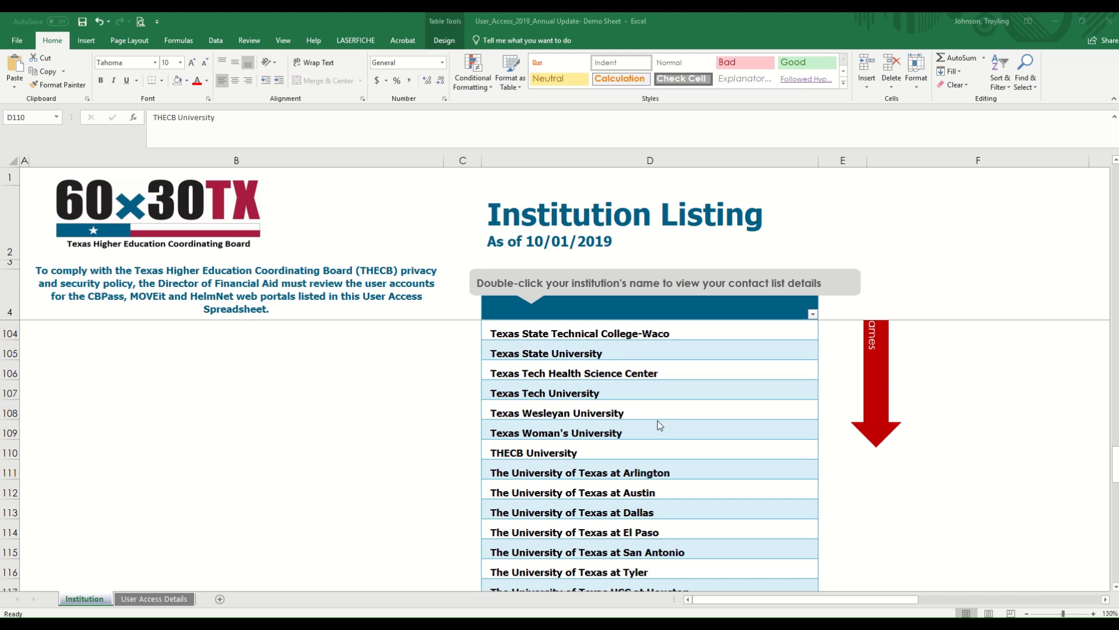
click(601, 450)
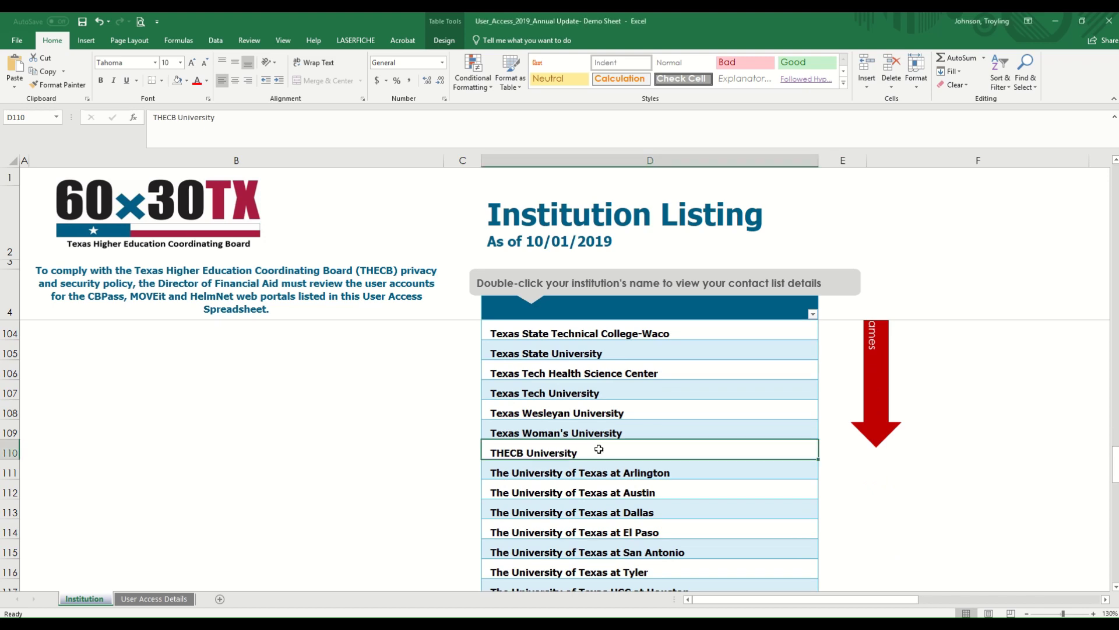
Step: Run THECB University's User Access Details macro and select the MOVEit Assistant Director row 1601
double_click(680, 454)
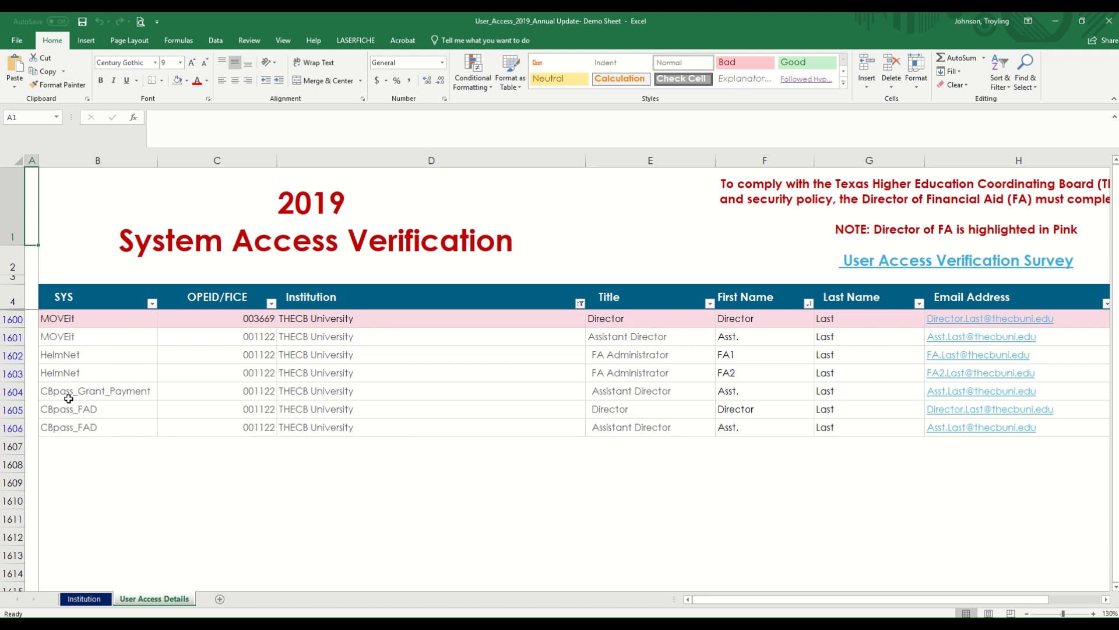
drag(69, 339, 1044, 343)
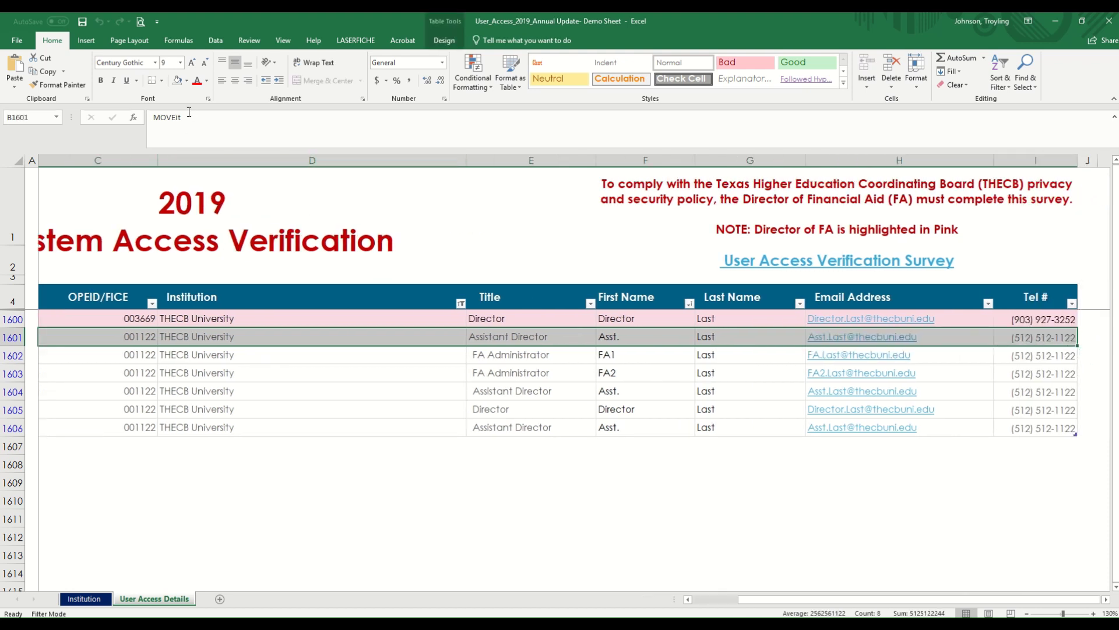
Step: Fill row 1601 (MOVEit Assistant Director) and row 1606 (CBpass_FAD Assistant Director) yellow
click(186, 84)
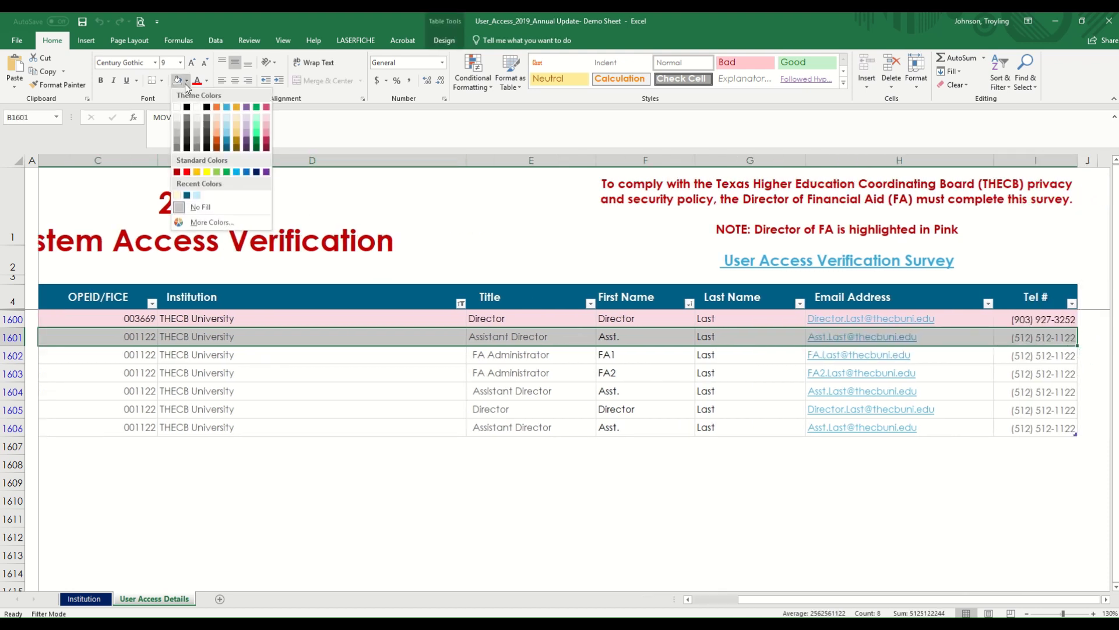
click(207, 173)
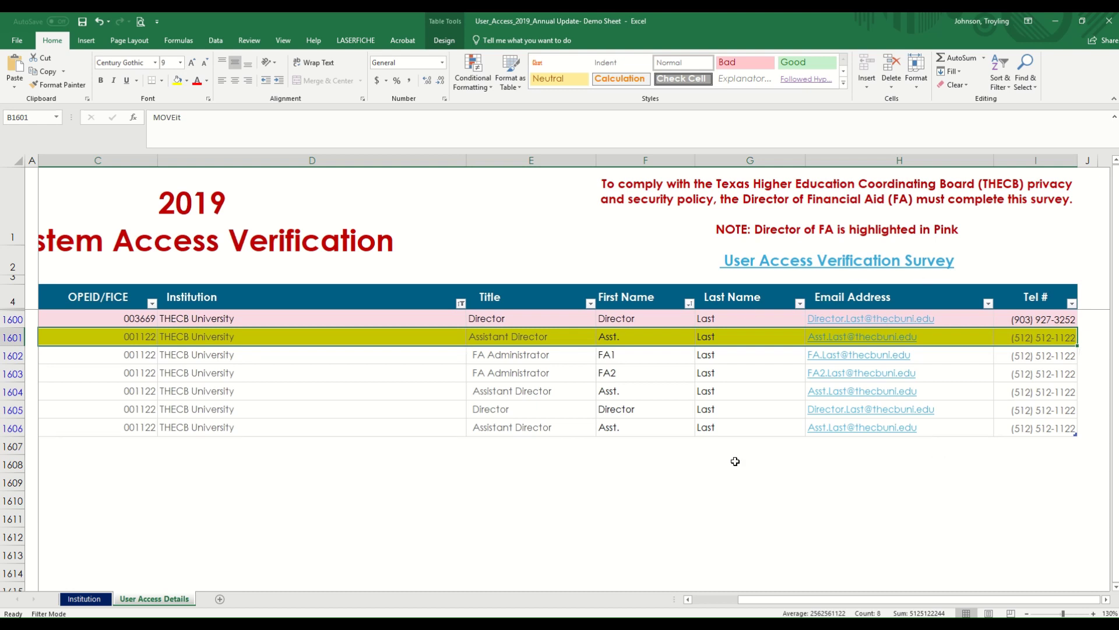
click(395, 339)
key(Home)
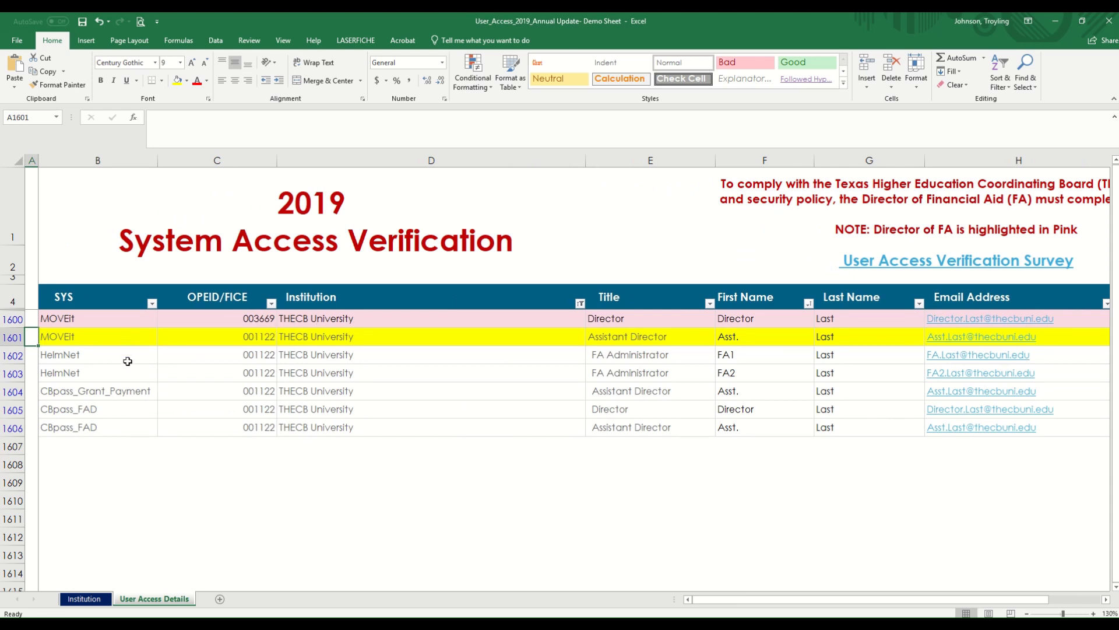
click(131, 431)
drag(113, 429, 1074, 427)
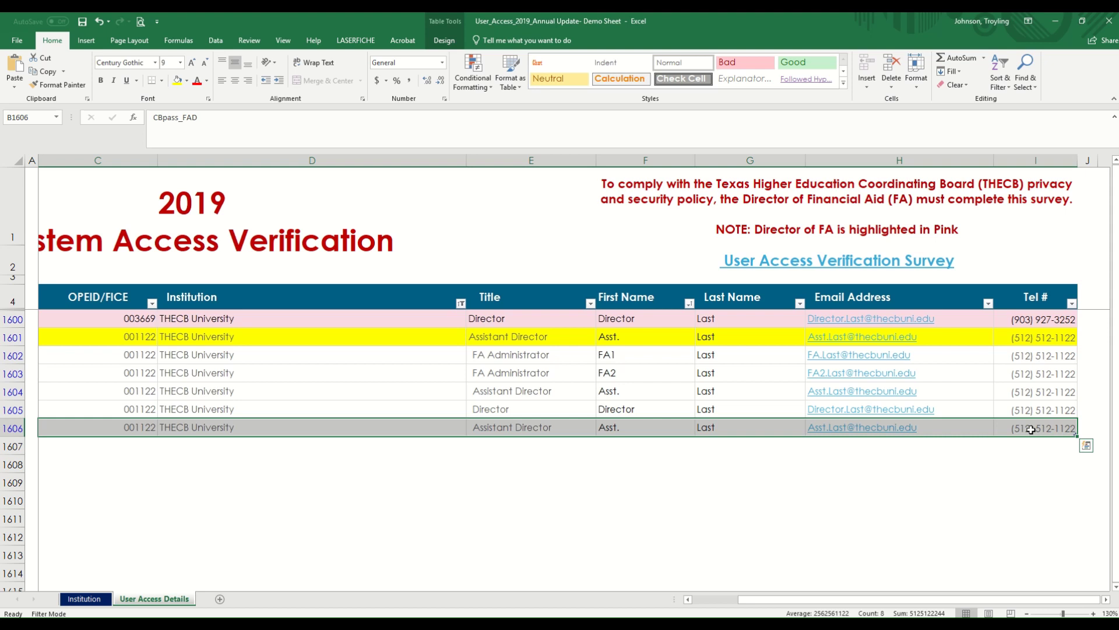
click(178, 80)
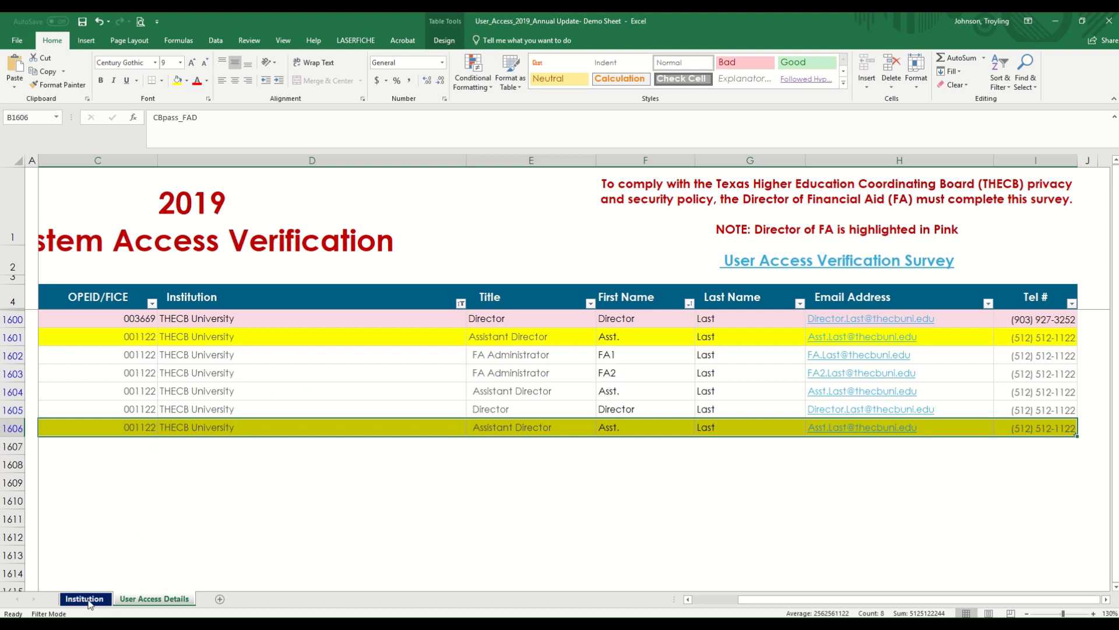
Step: Go back to the Institution Listing sheet and follow the STEP TWO survey hyperlink
click(85, 599)
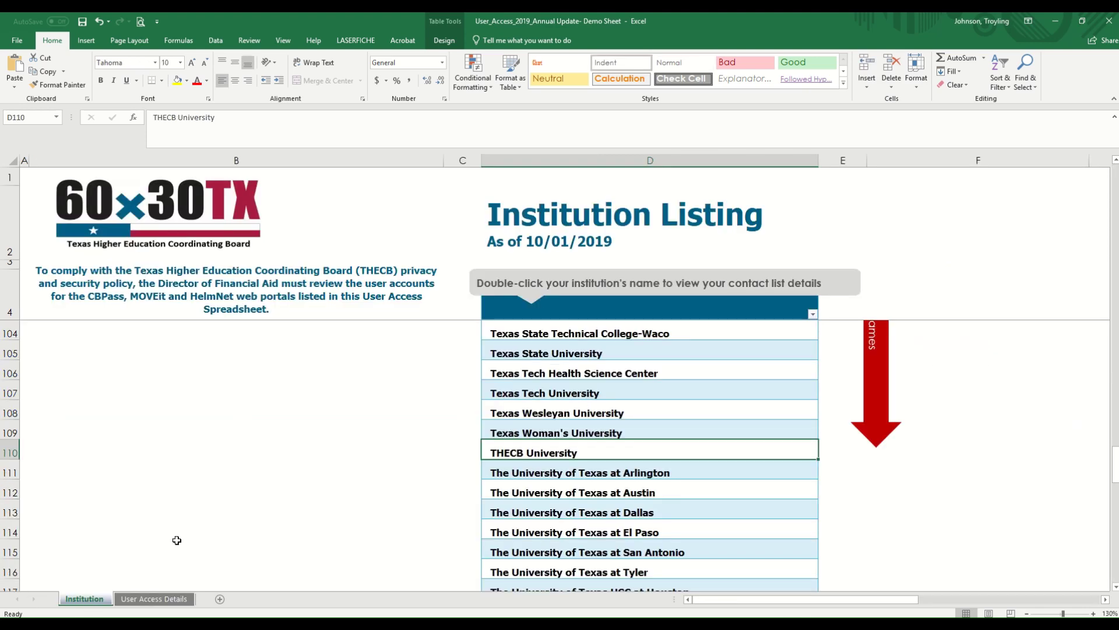
scroll(176, 540, up, 20)
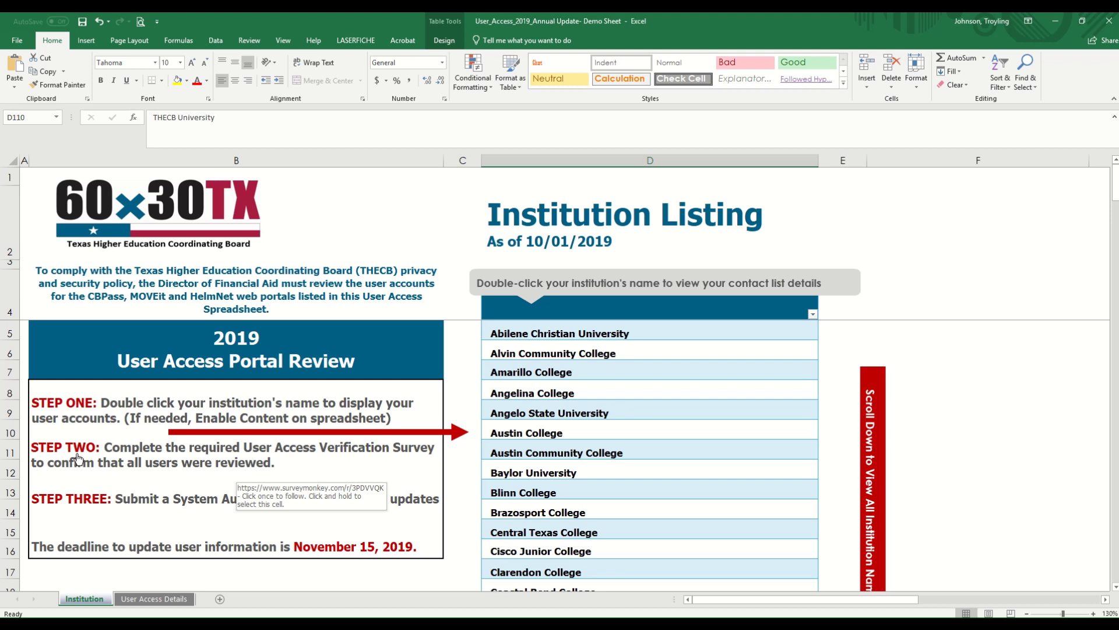
click(121, 454)
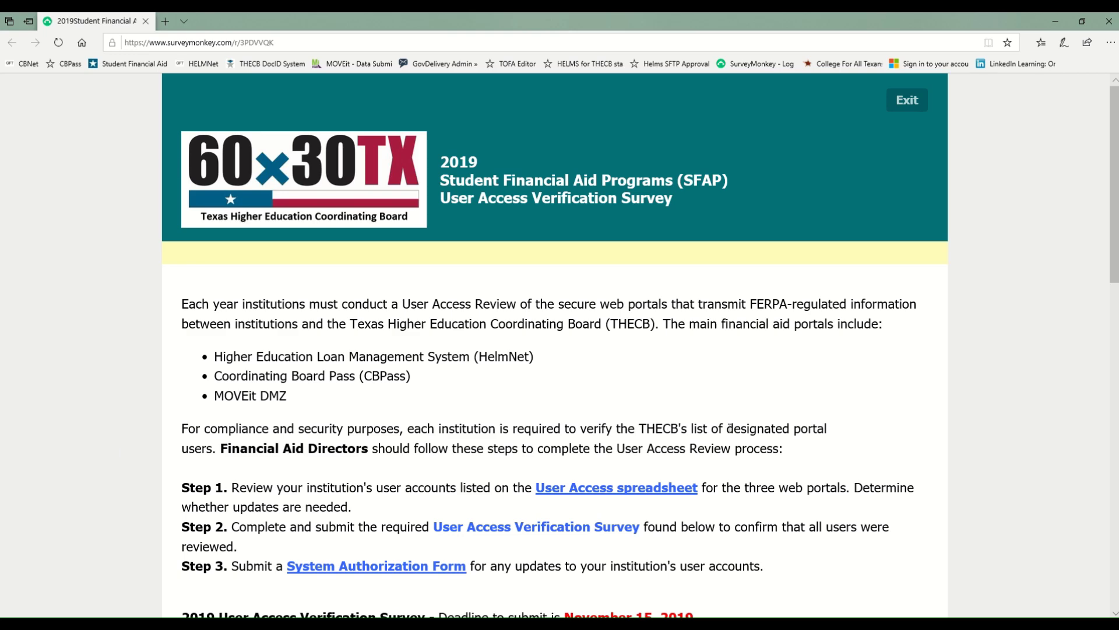
scroll(748, 418, down, 4)
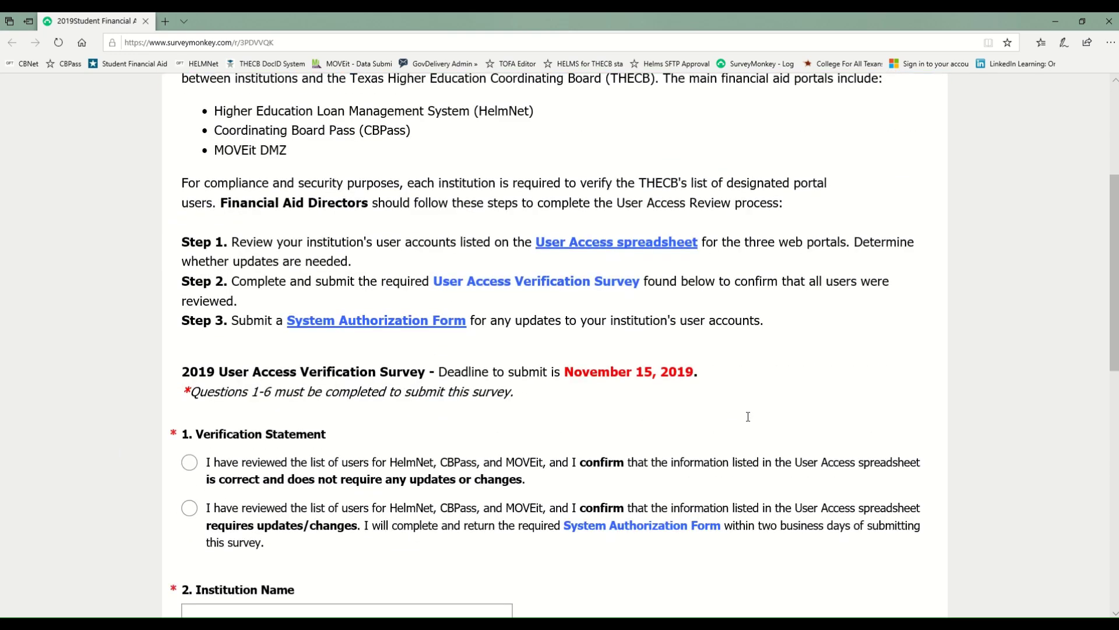
scroll(748, 416, up, 1)
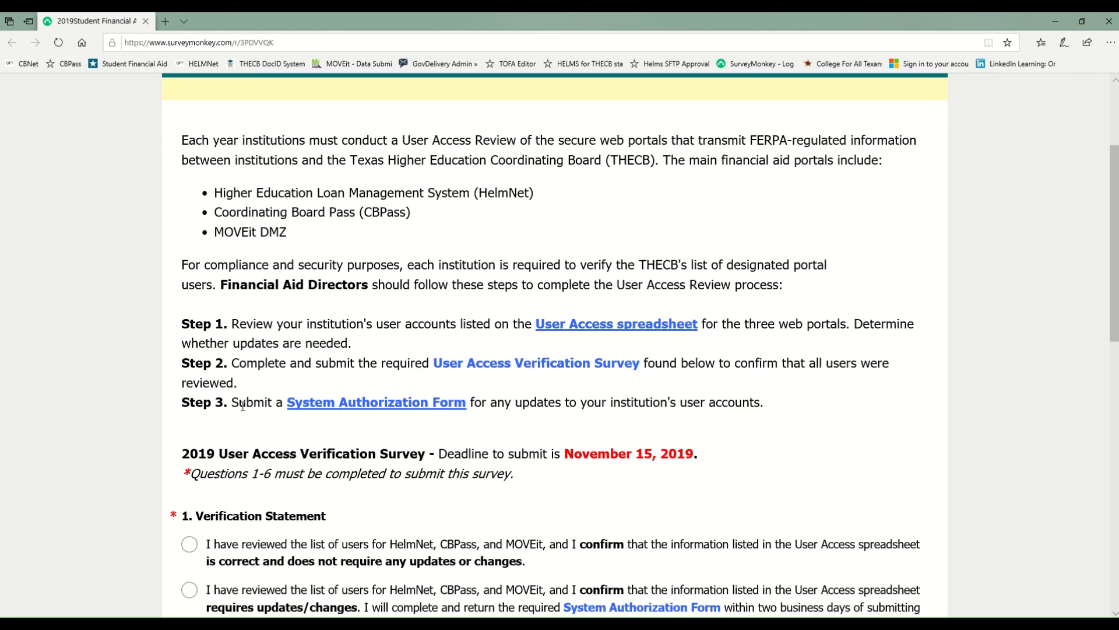
scroll(933, 364, down, 2)
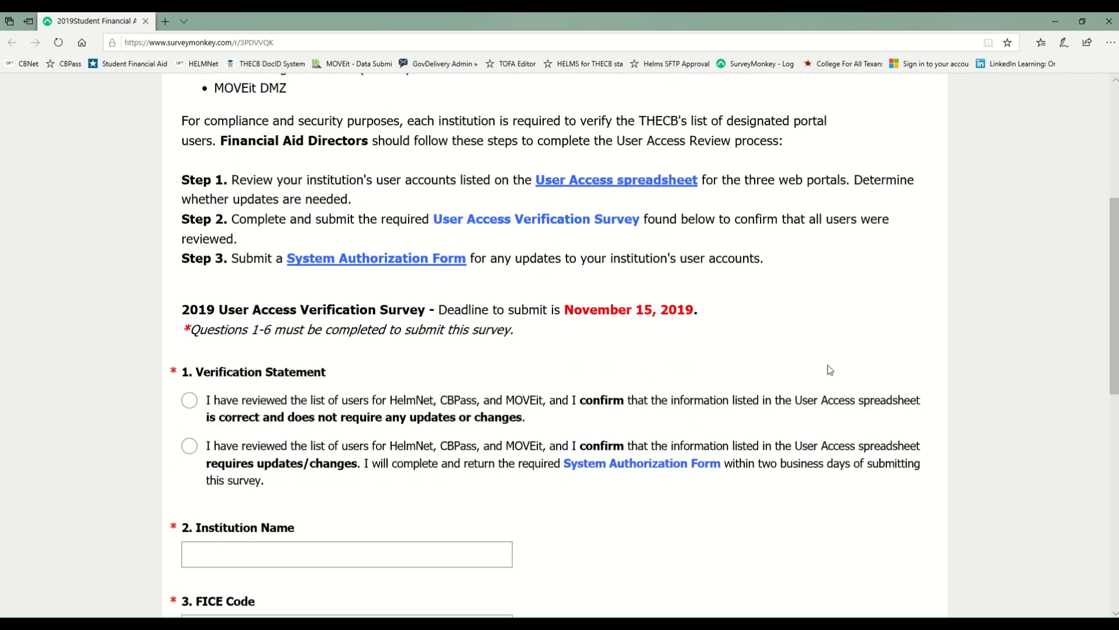
scroll(831, 370, down, 1)
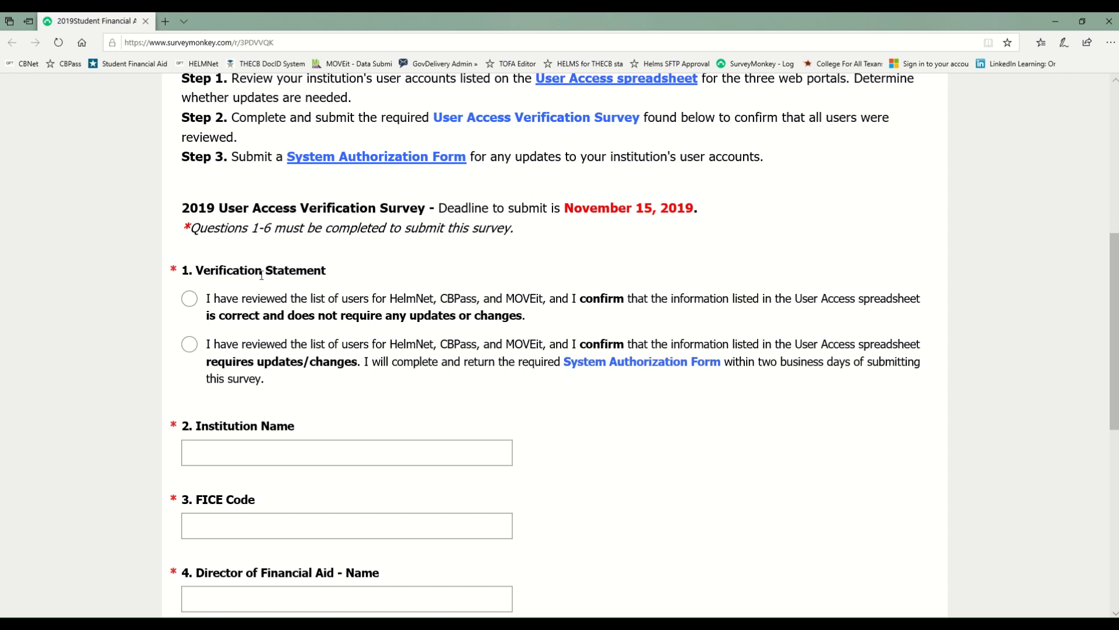
scroll(253, 274, down, 2)
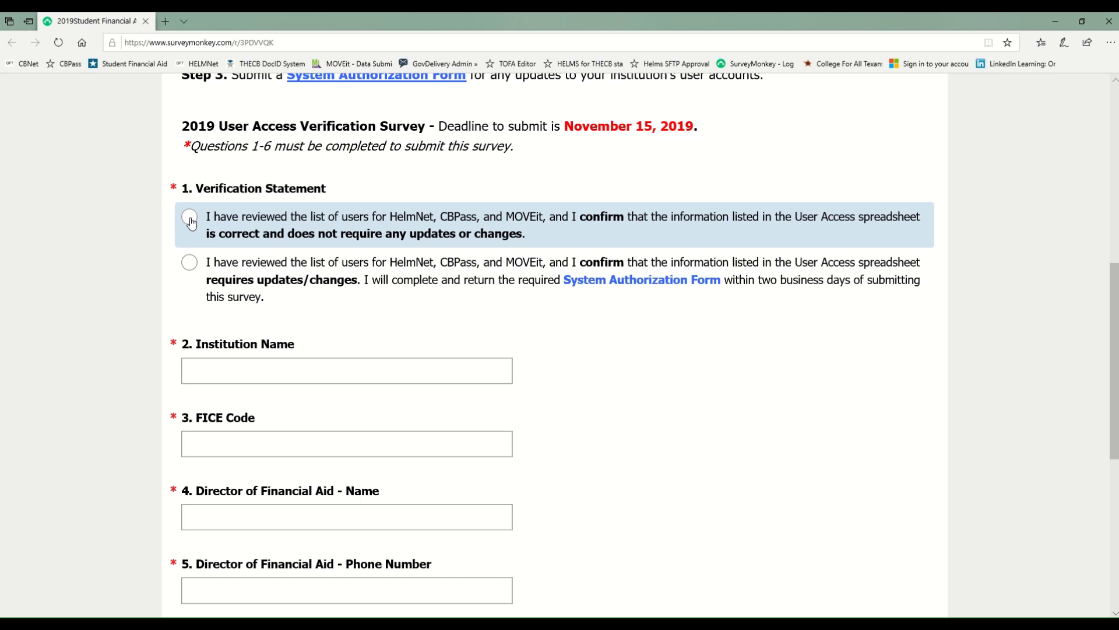
Step: Answer verification question 1 with 'user list requires updates/changes'
click(190, 221)
click(190, 266)
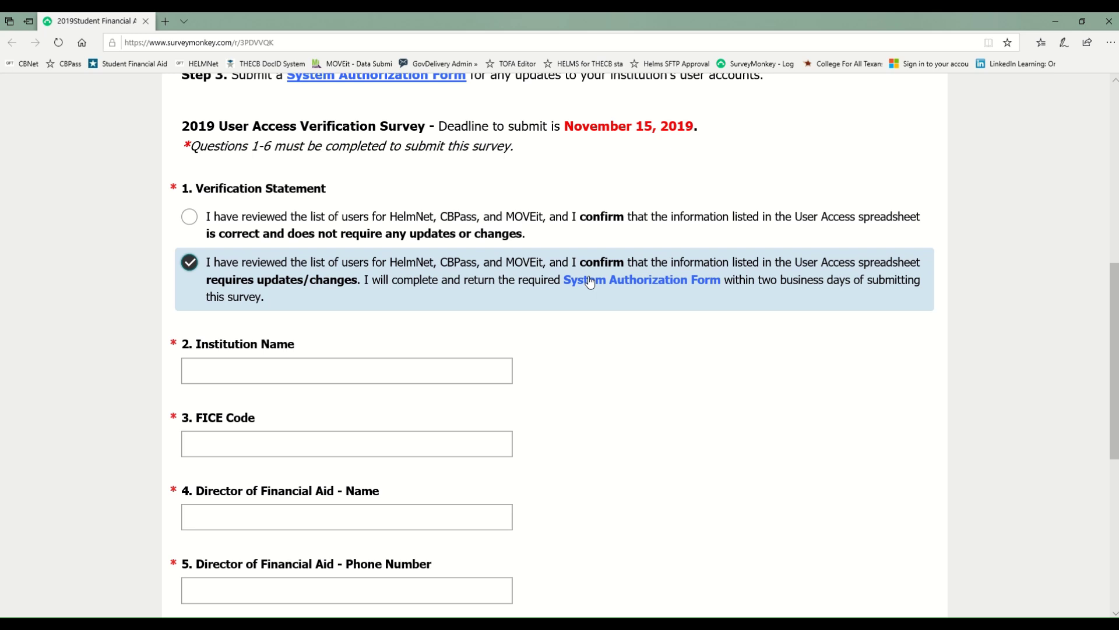
scroll(590, 282, up, 2)
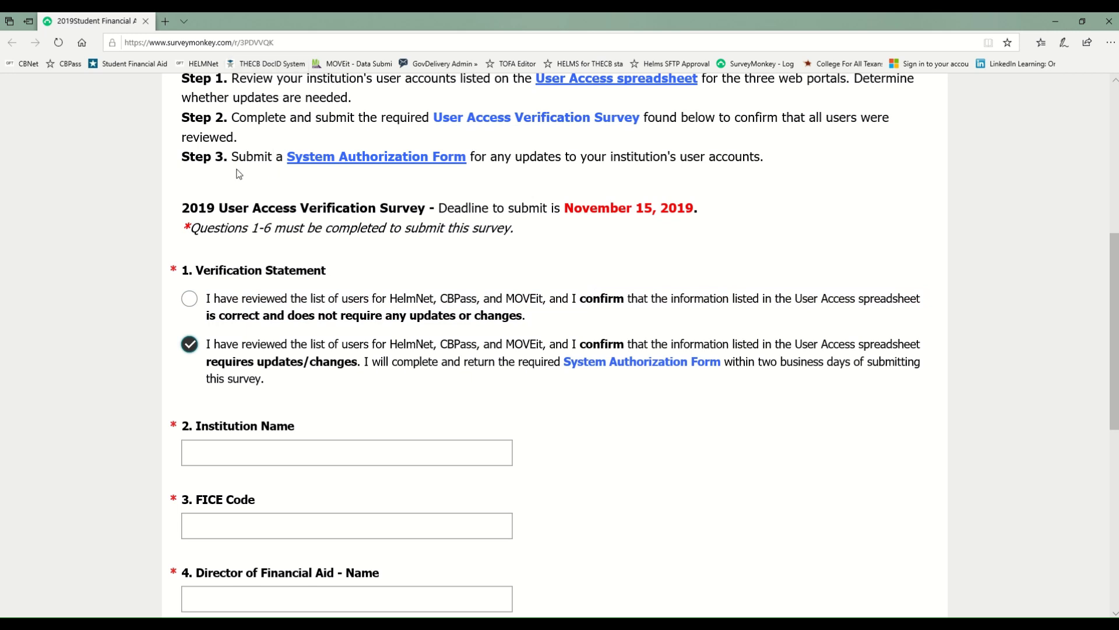
Step: Open the System Authorization Form PDF in a new tab, then switch back to the survey
click(303, 162)
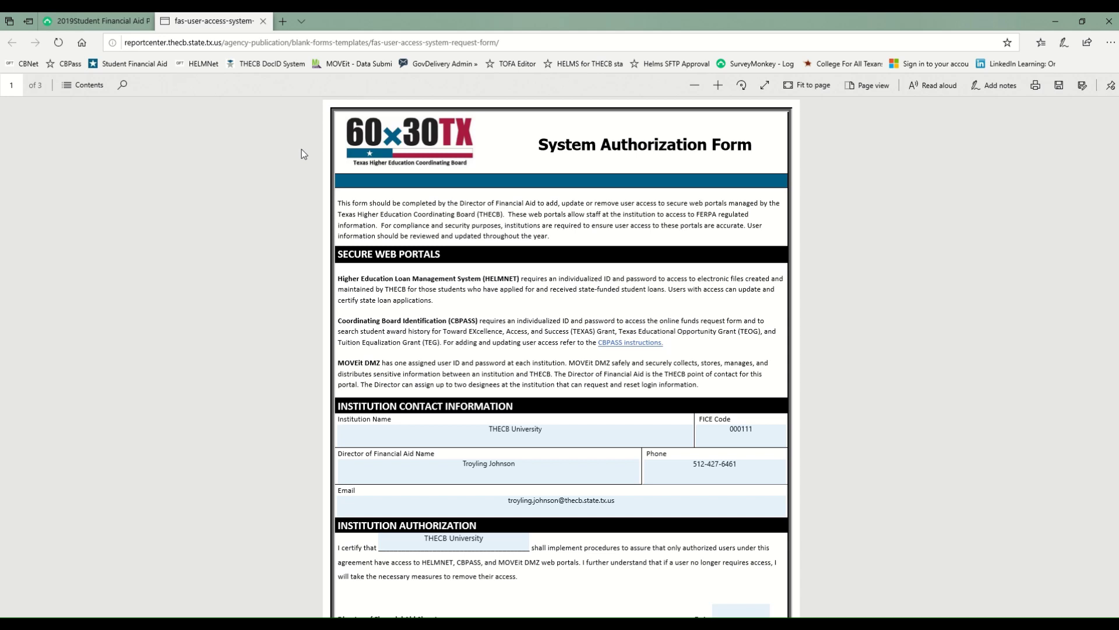
click(92, 22)
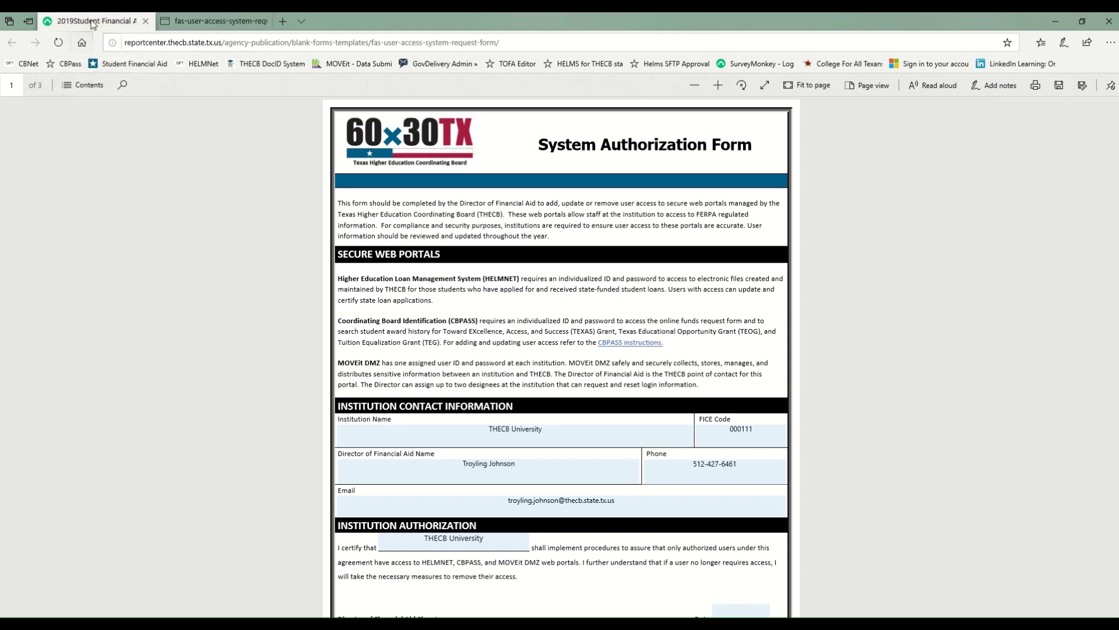
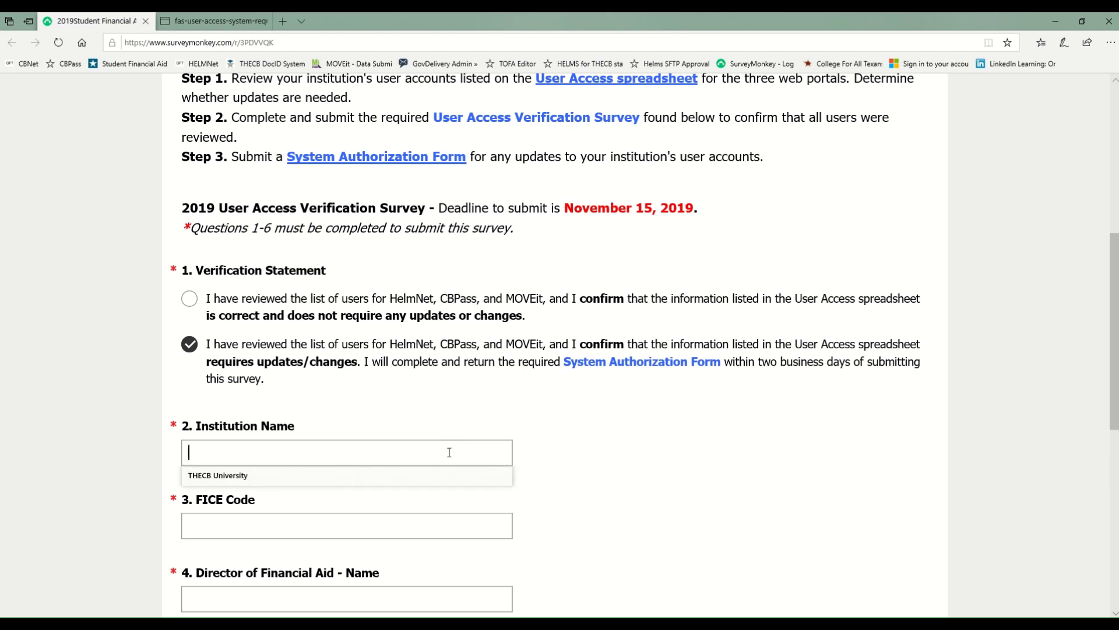
Step: Enter THECB University as the institution and 000111 as the FICE Code
text(THECB University)
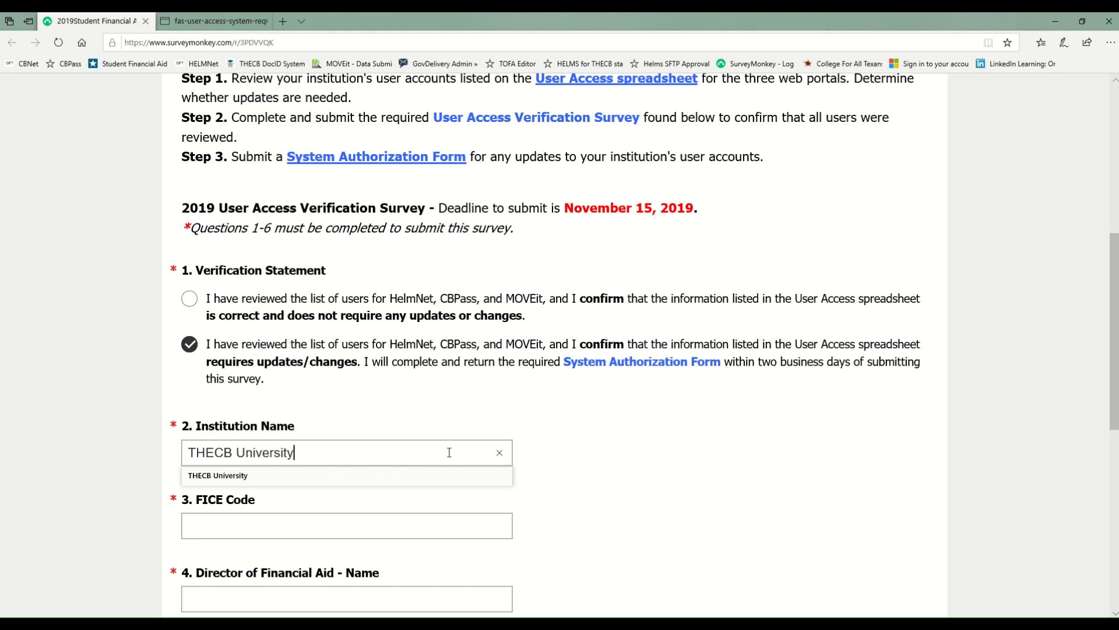
click(370, 522)
text(0)
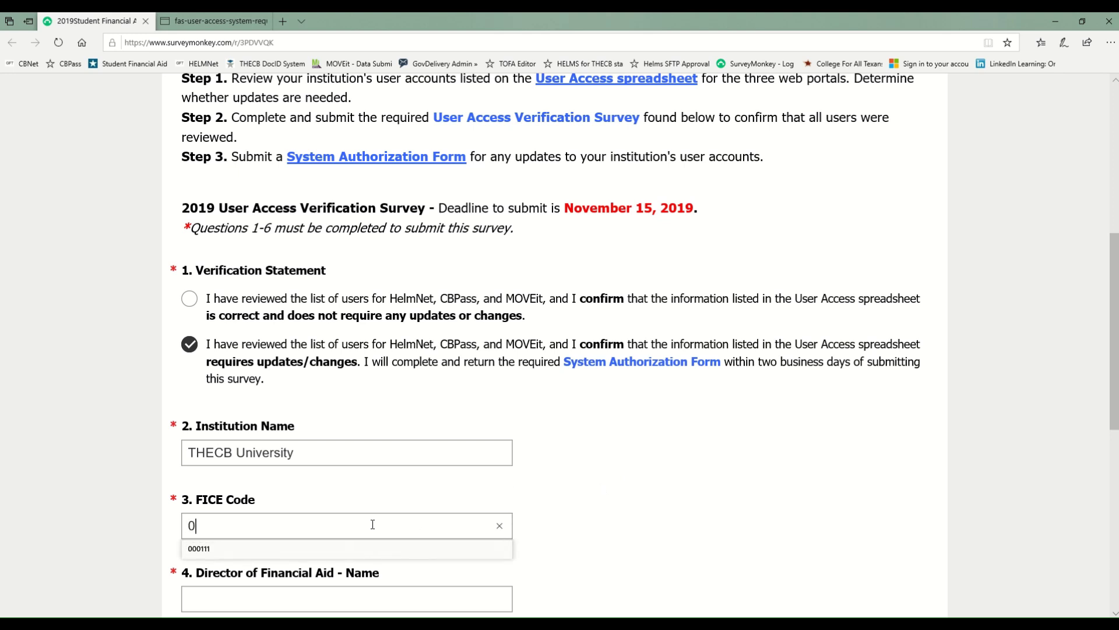
text(00111)
click(760, 488)
scroll(723, 490, down, 3)
Step: Enter the financial aid director's full name
click(310, 439)
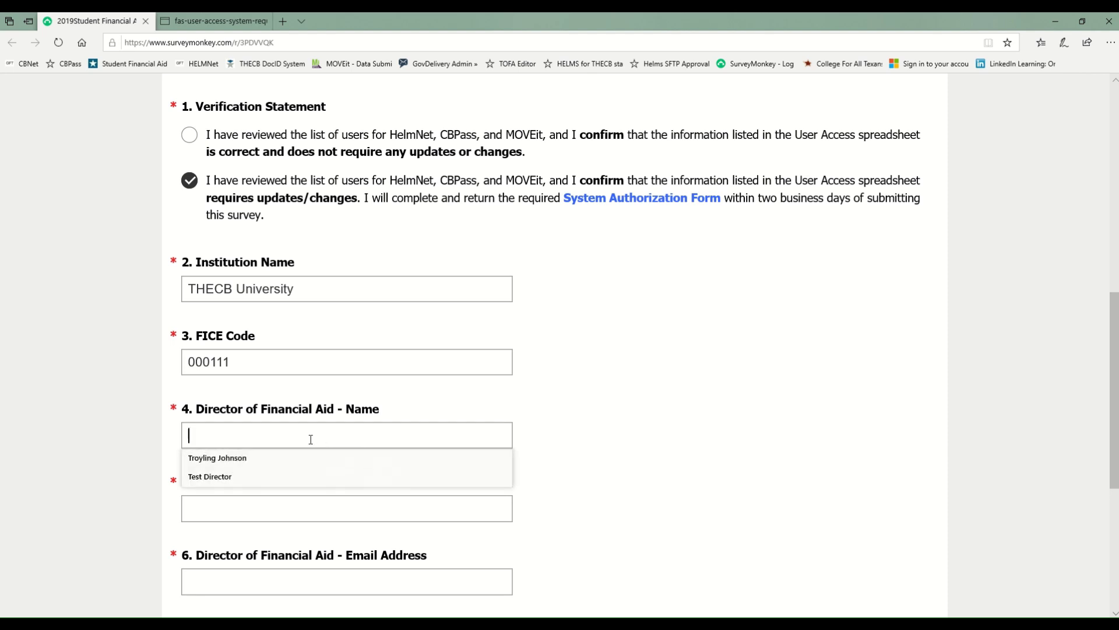
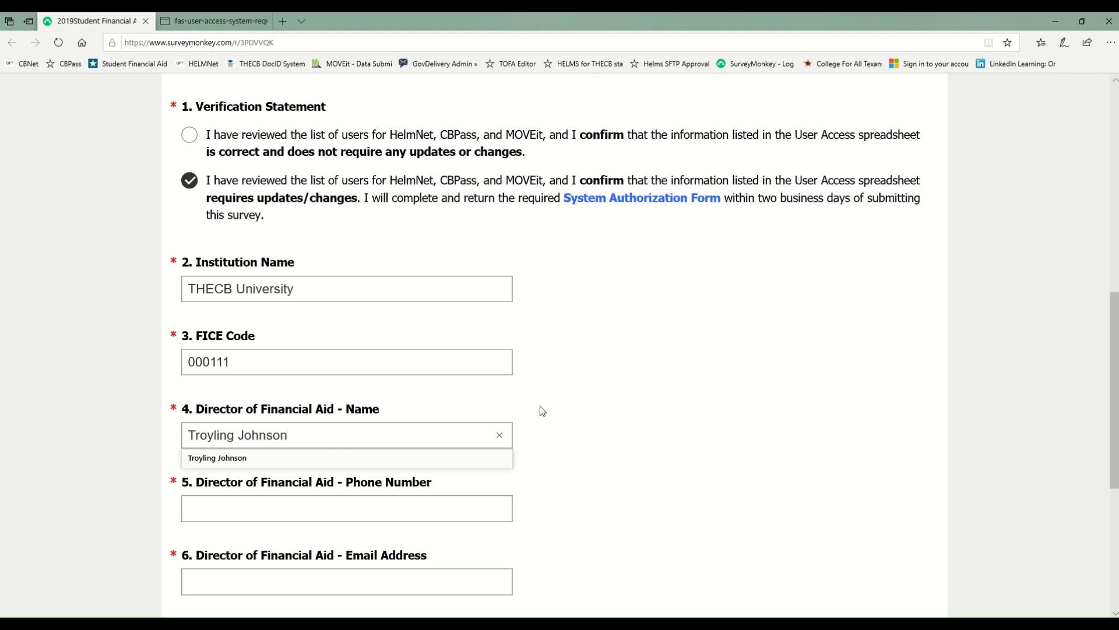
click(540, 408)
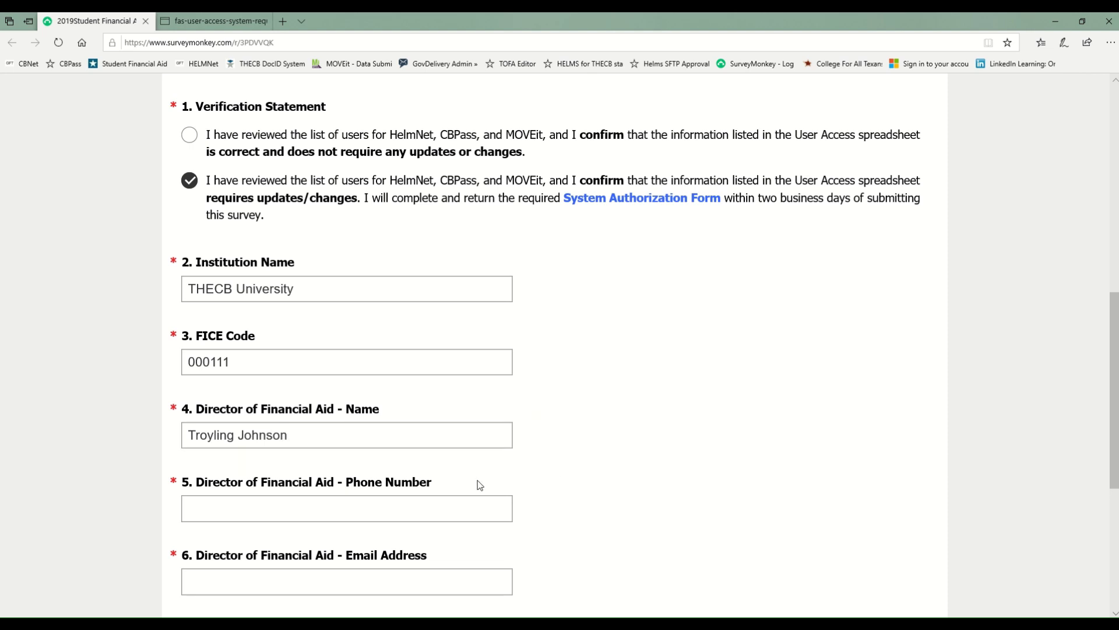
scroll(445, 474, down, 3)
Step: Fill in the director's phone number and e-mail address, correcting the autofill suggestions
click(239, 345)
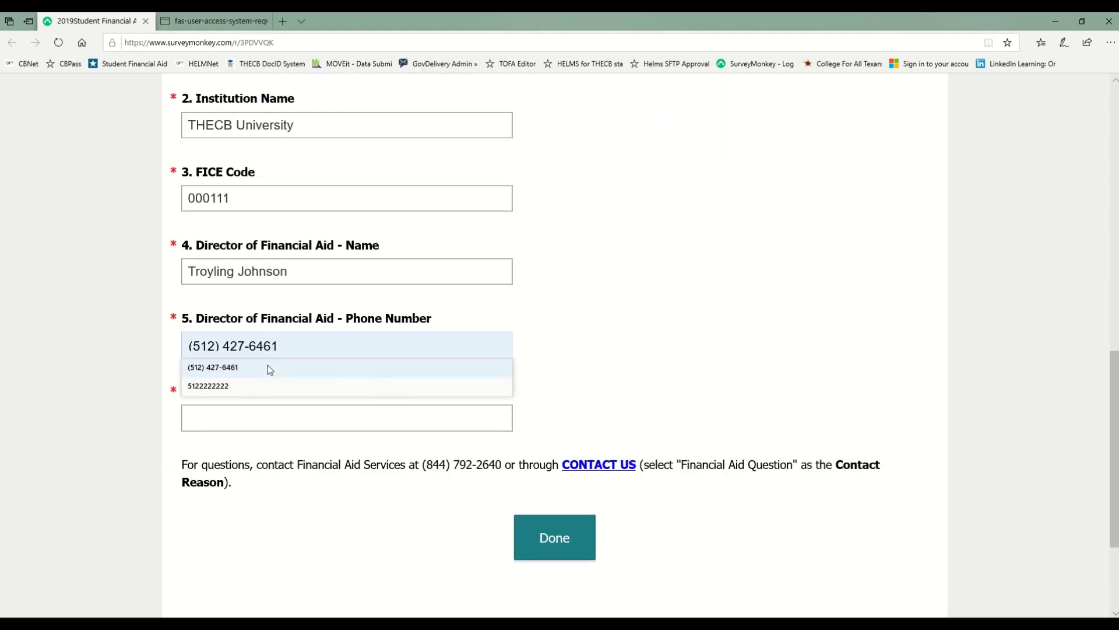
text(5)
key(BackSpace)
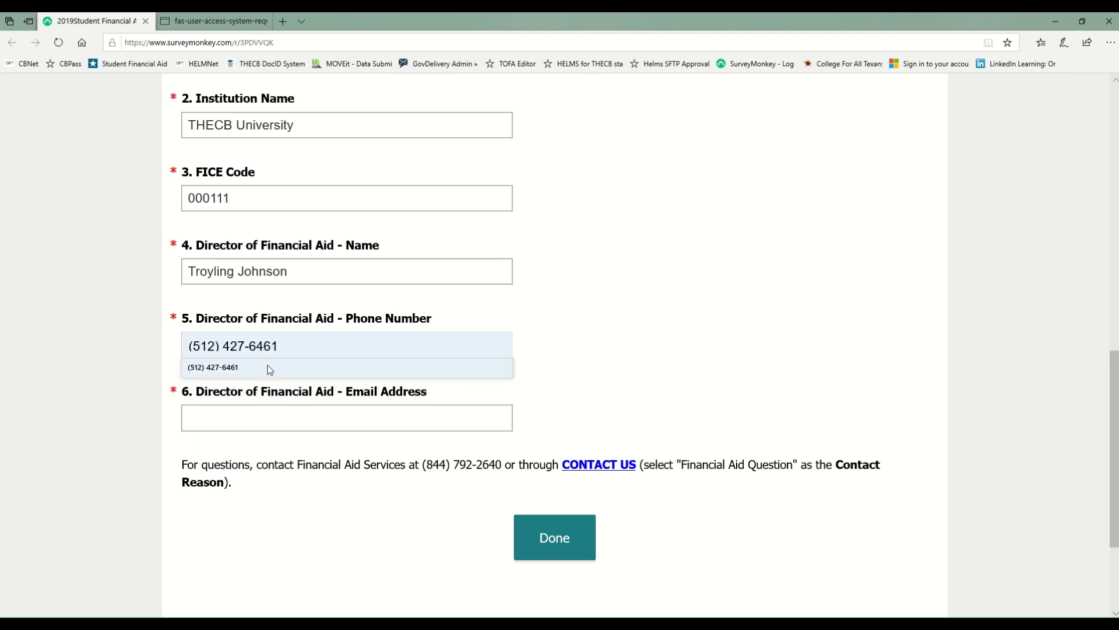
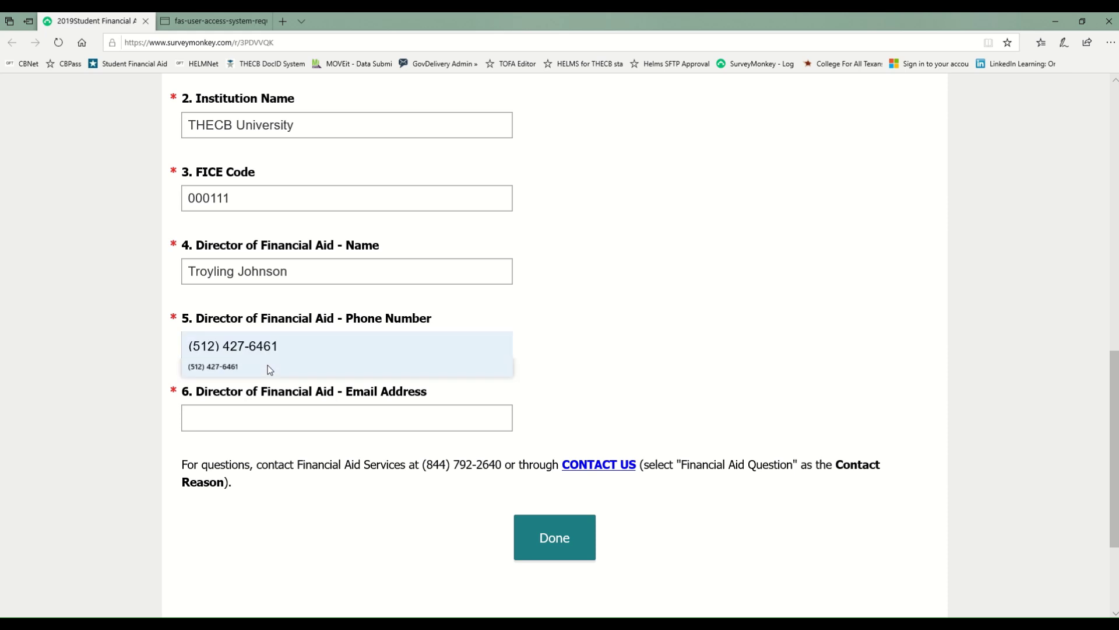
key(Down)
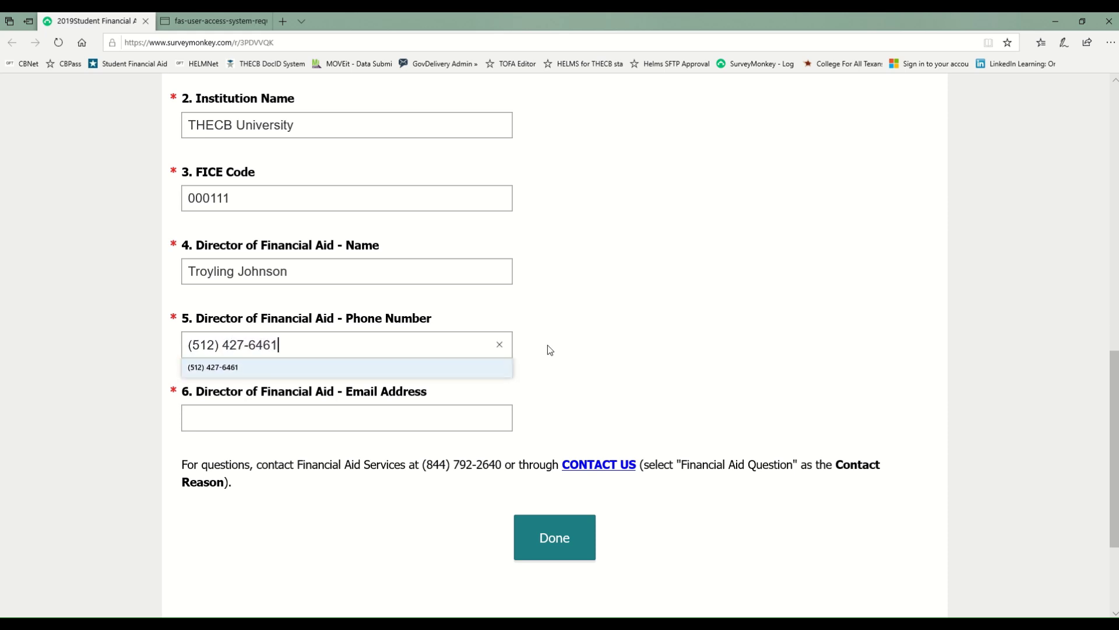
click(559, 348)
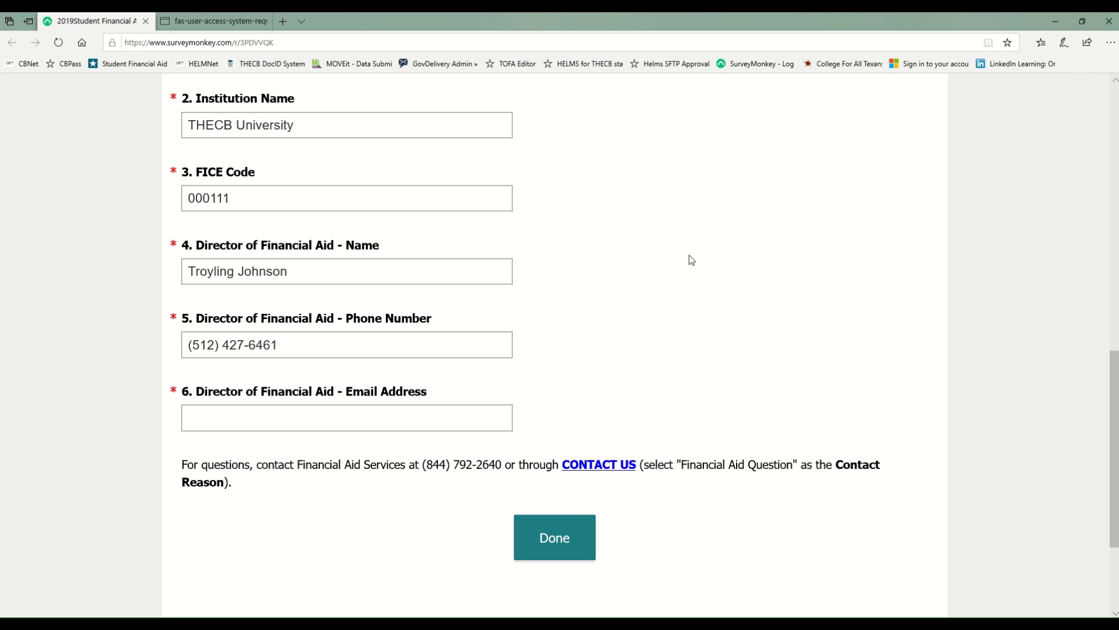
click(260, 420)
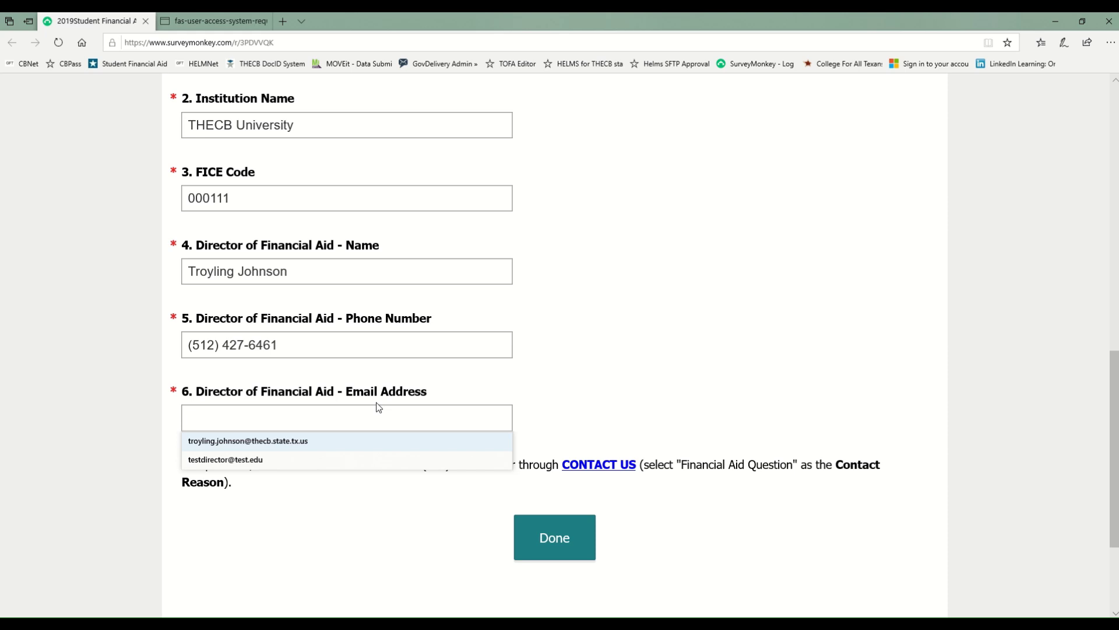
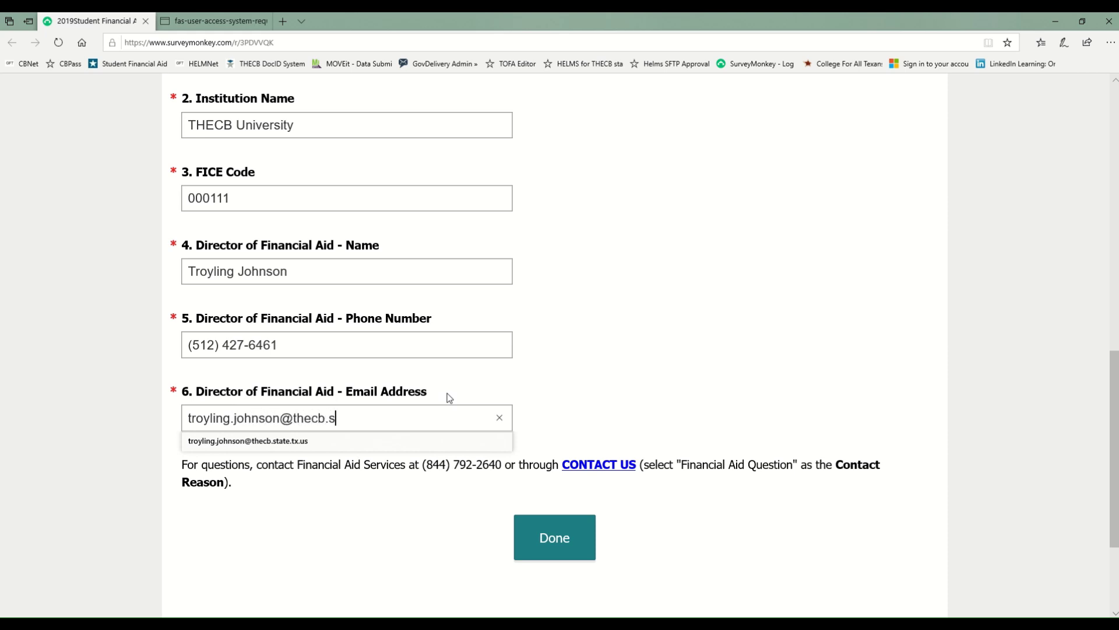
click(680, 426)
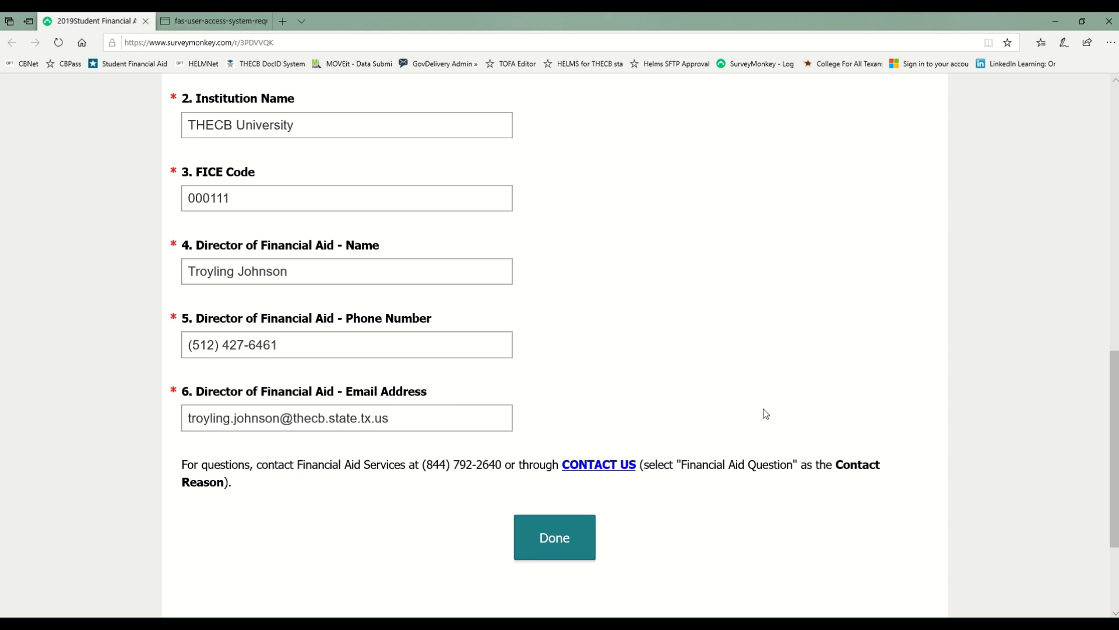
Step: Review the filled-in answers and submit the verification survey with Done
scroll(766, 414, up, 5)
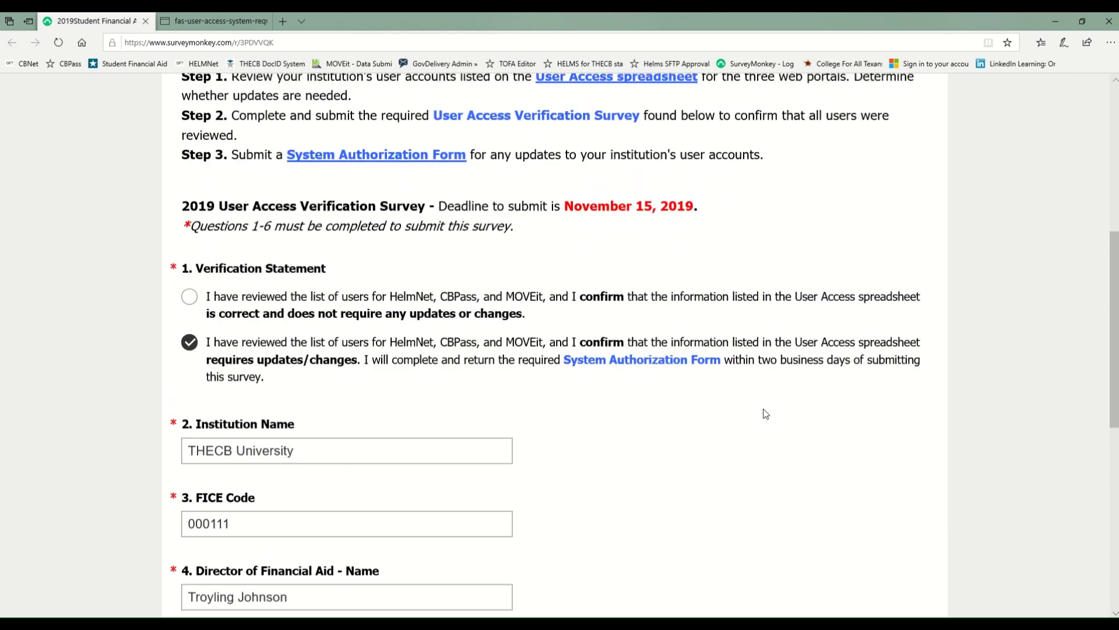
scroll(766, 414, down, 3)
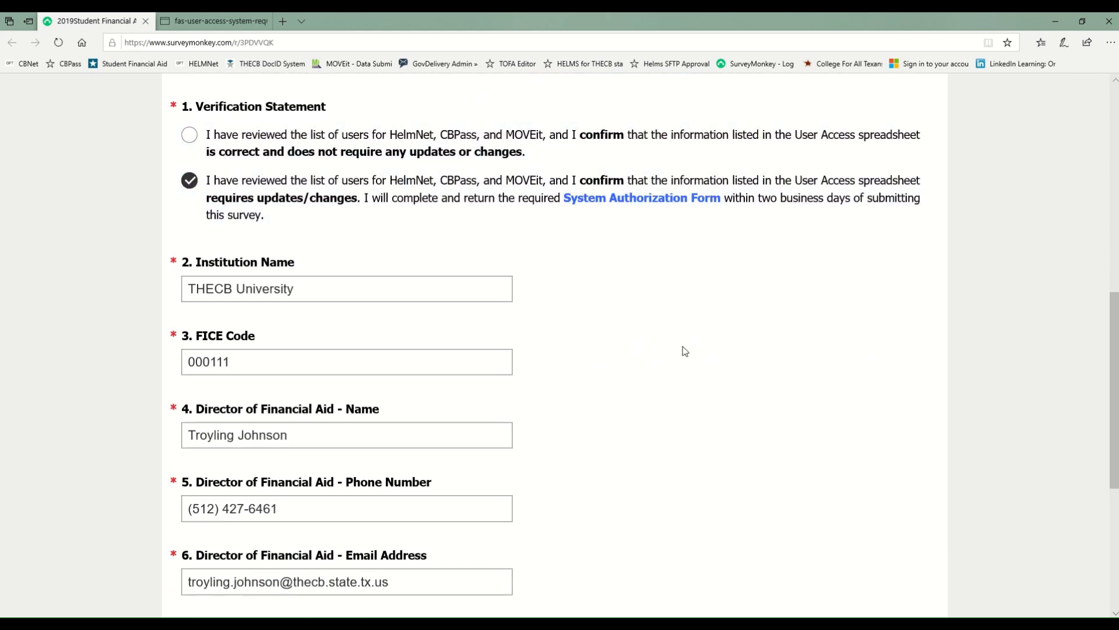
scroll(683, 348, down, 3)
scroll(685, 350, up, 2)
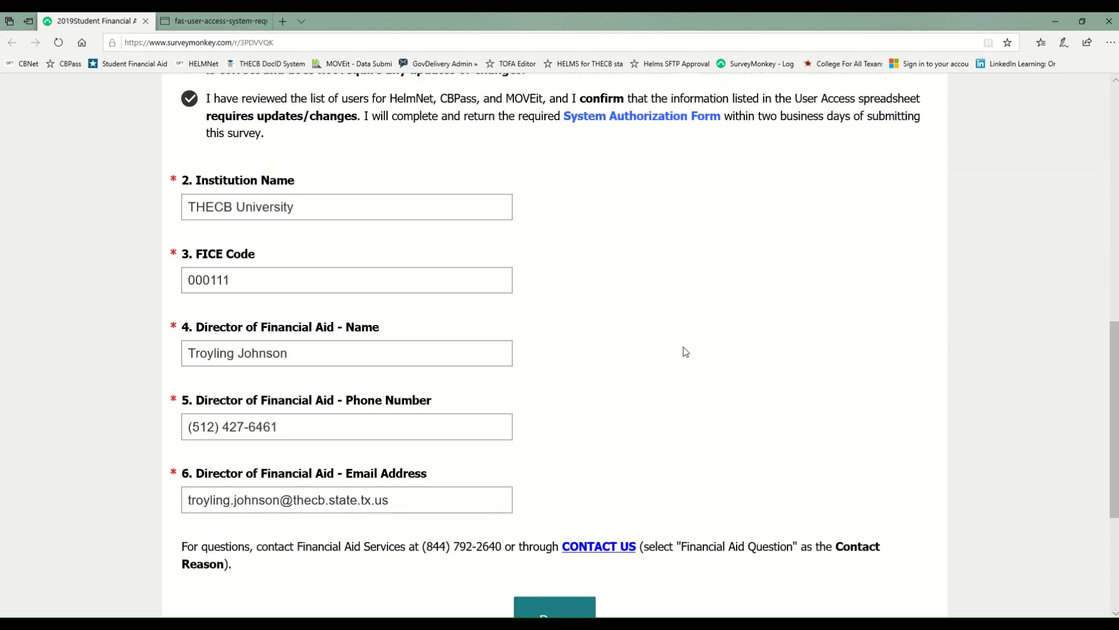
scroll(684, 350, down, 2)
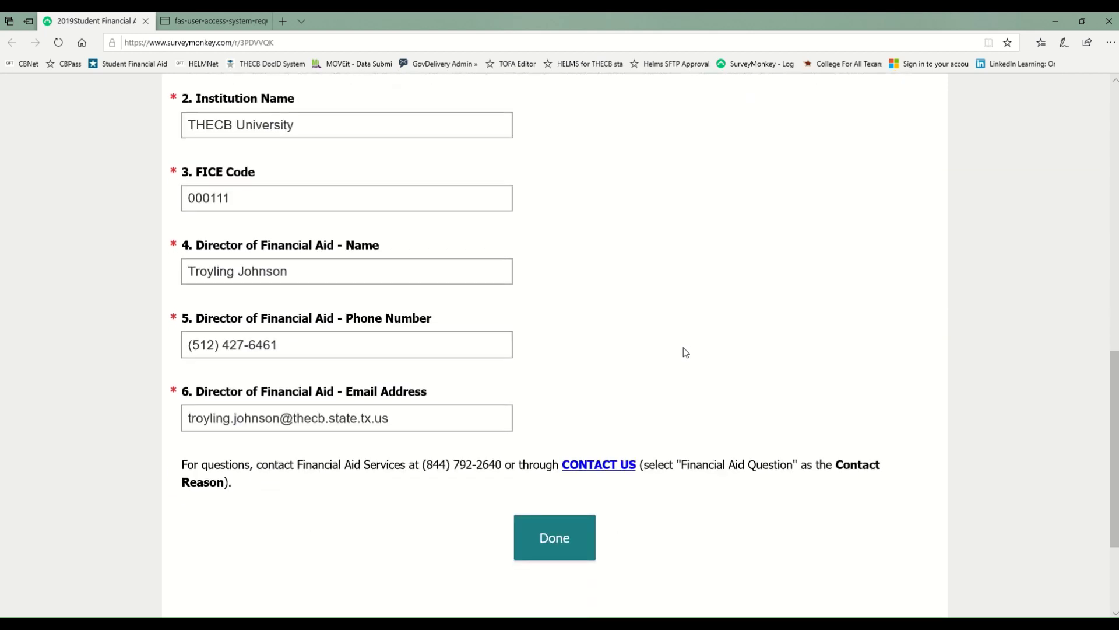
click(568, 547)
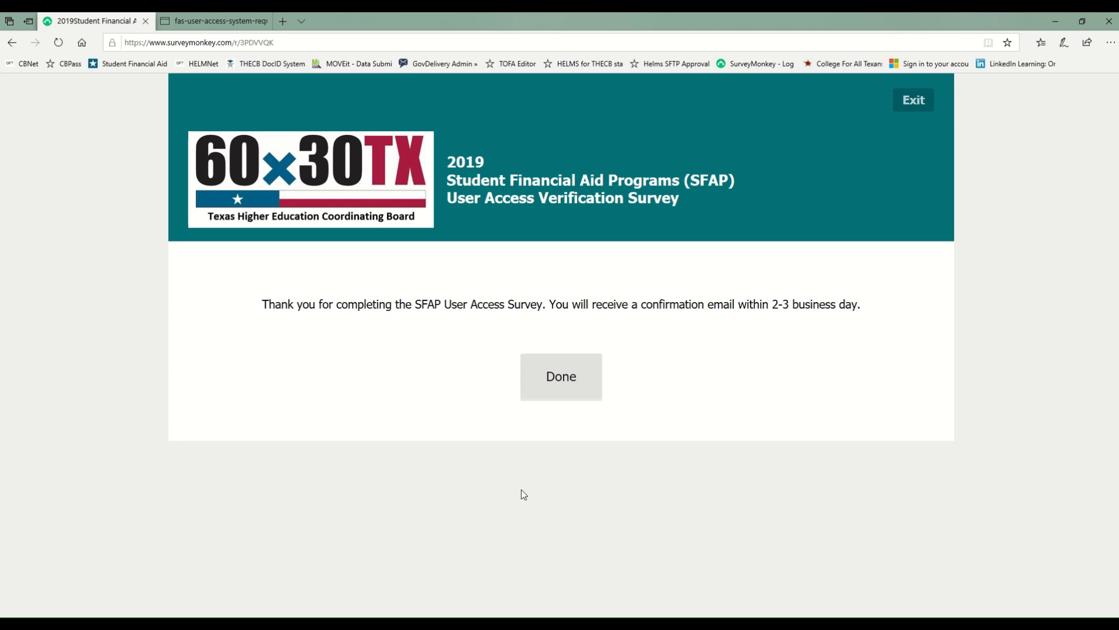
Step: Switch to the System Authorization Form PDF and scroll to page 2's ADD HelmNet ACCESS table
click(193, 22)
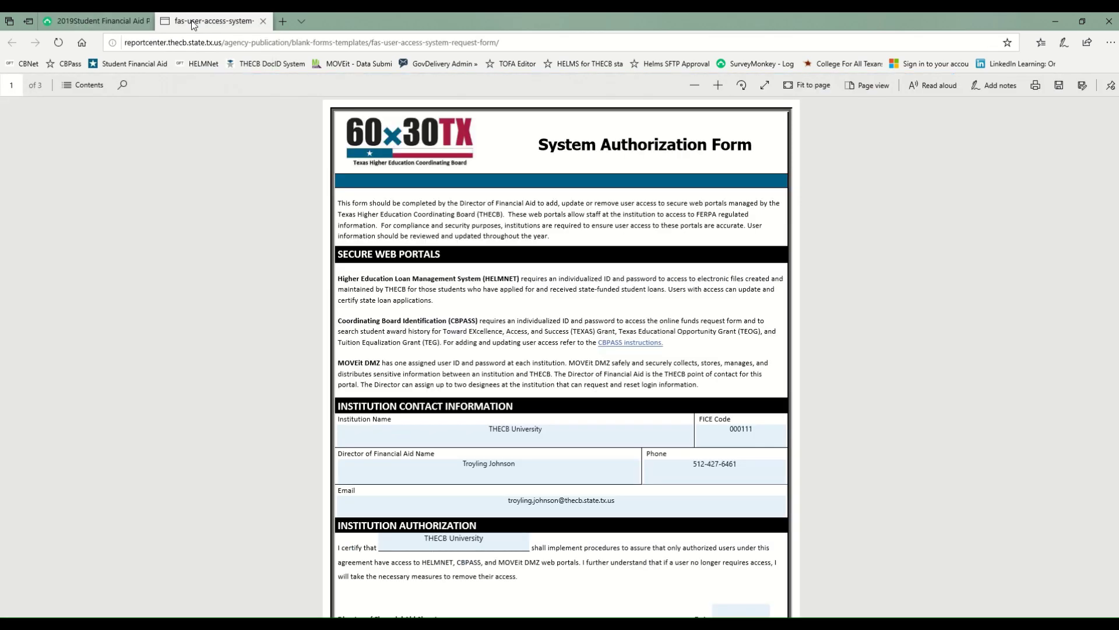
scroll(547, 367, up, 5)
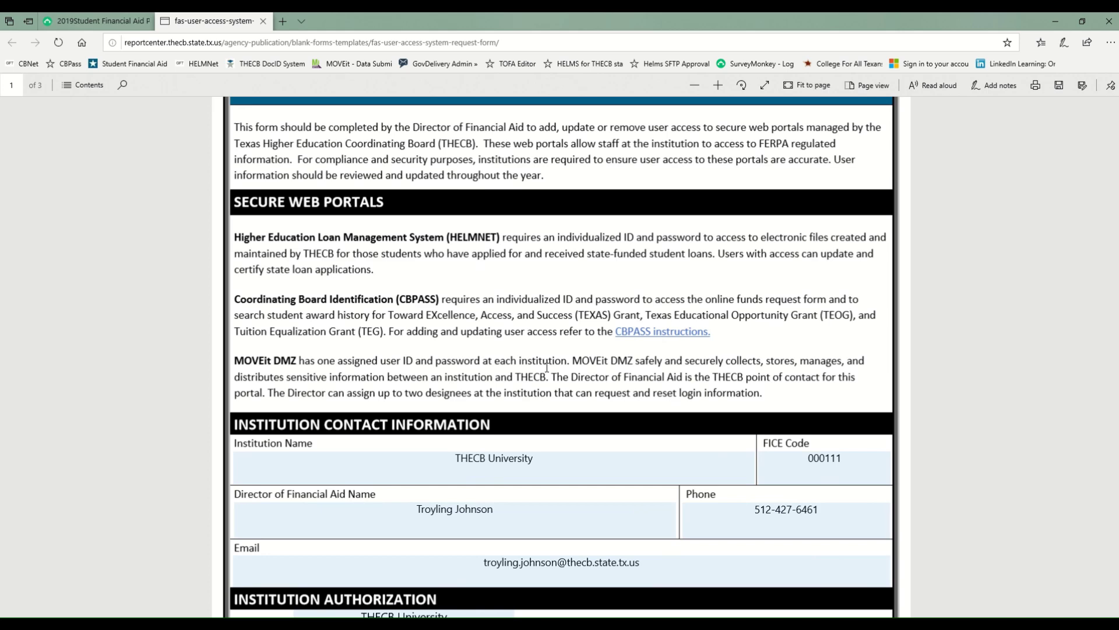
scroll(547, 367, down, 3)
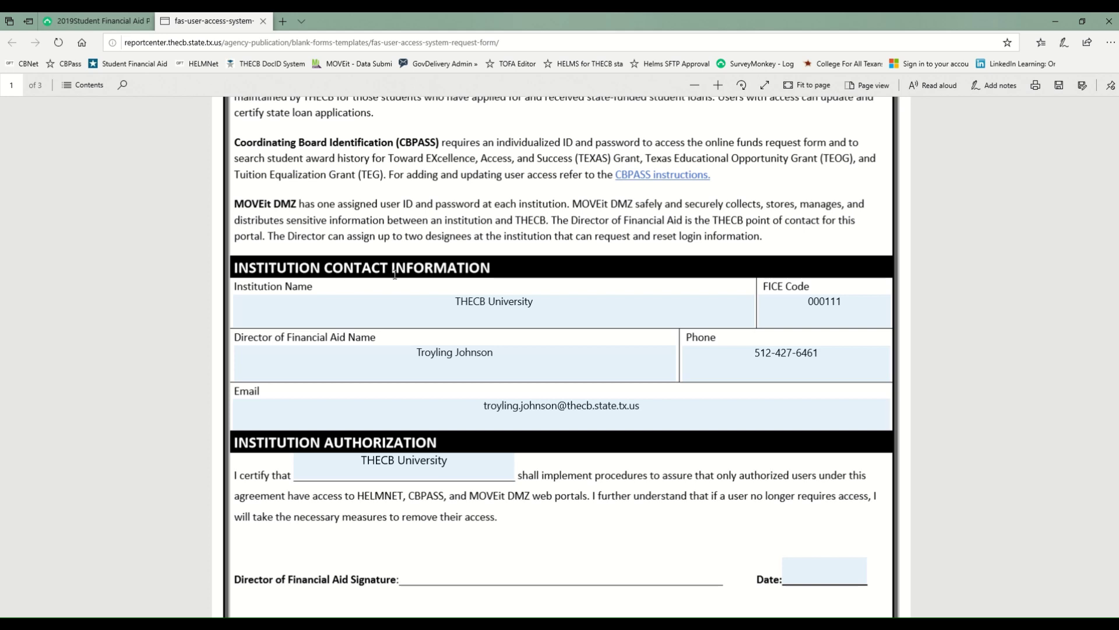
scroll(443, 269, down, 2)
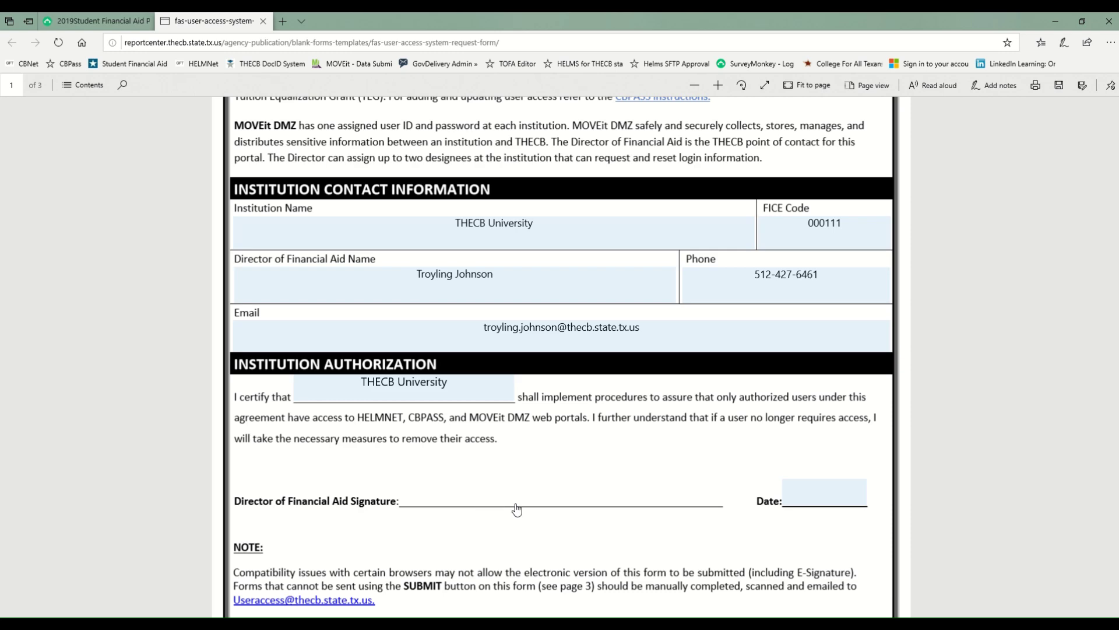
scroll(798, 544, down, 1)
scroll(798, 544, down, 6)
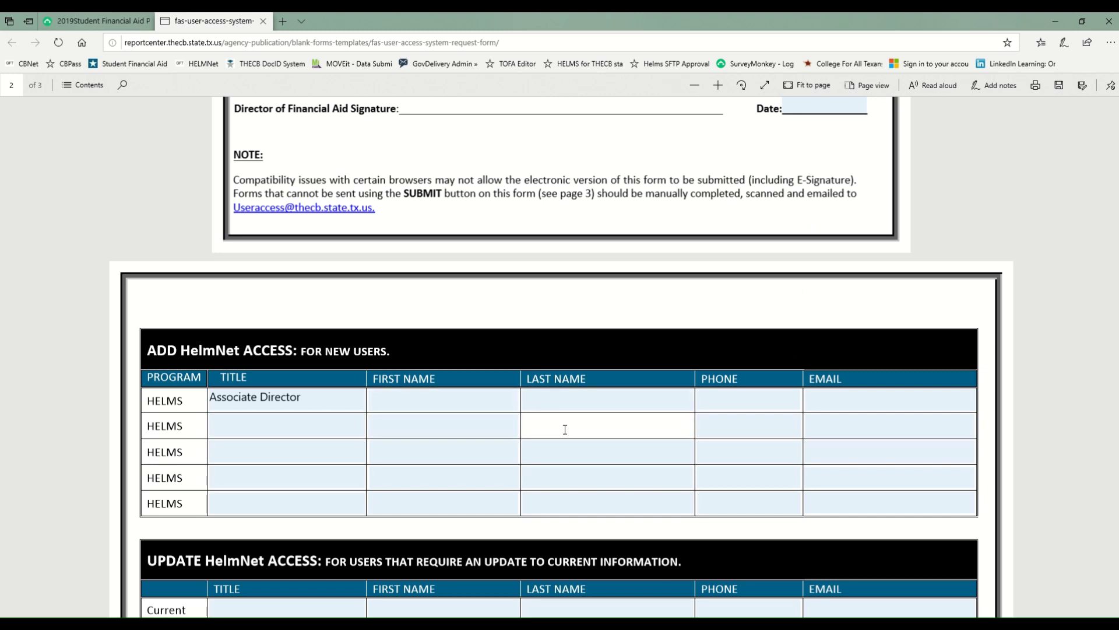
scroll(564, 428, down, 1)
scroll(565, 429, down, 1)
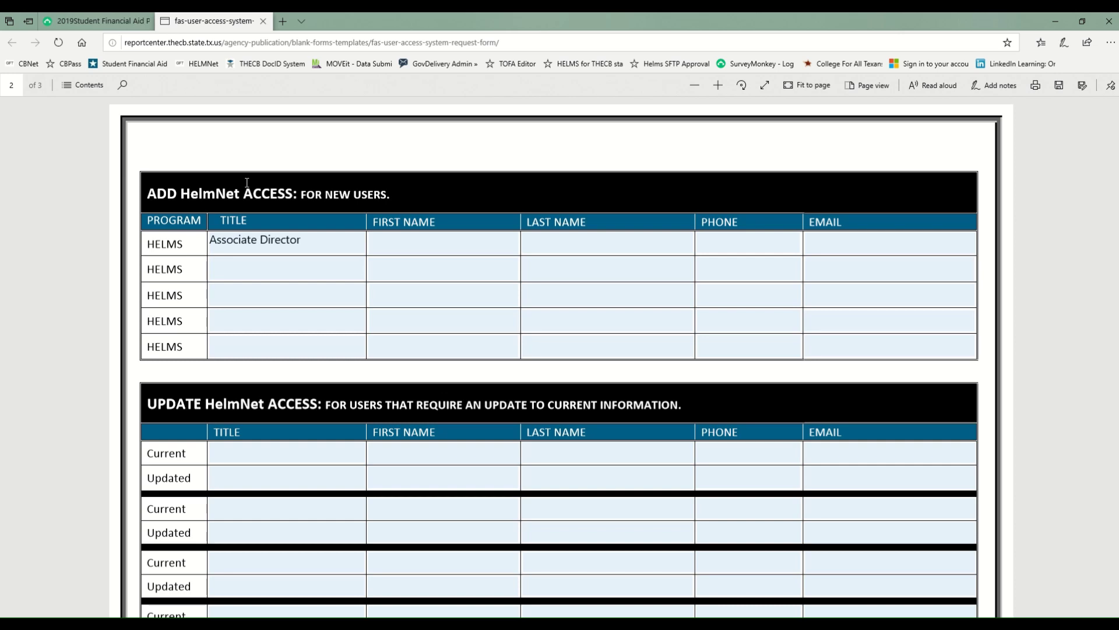
Step: Fill the first new user's first and last name fields with the placeholder 'Name'
click(328, 235)
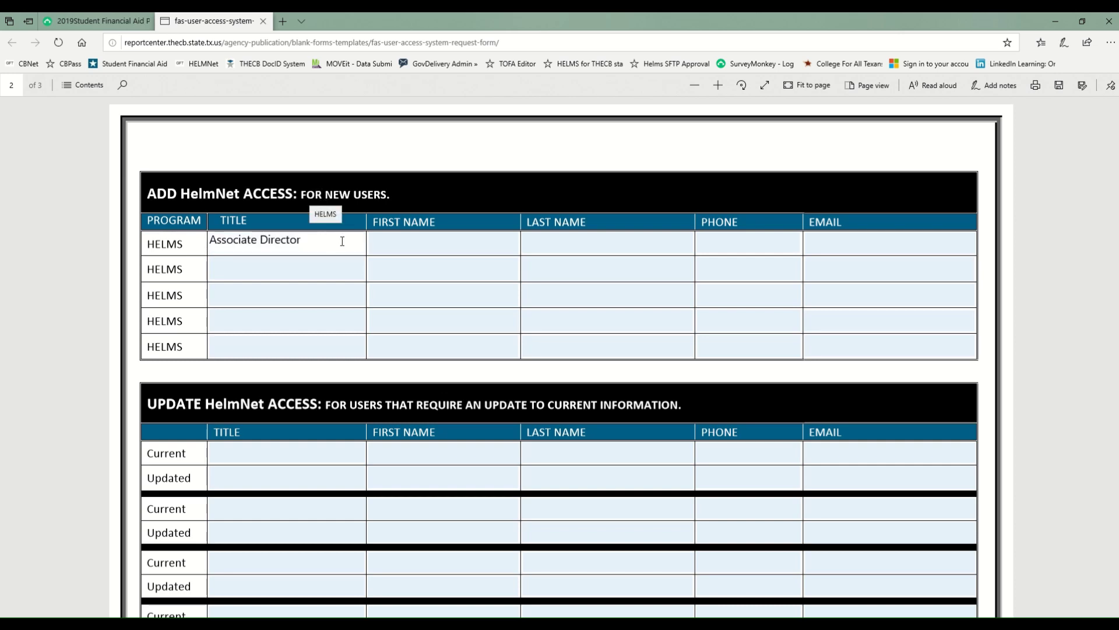
click(395, 246)
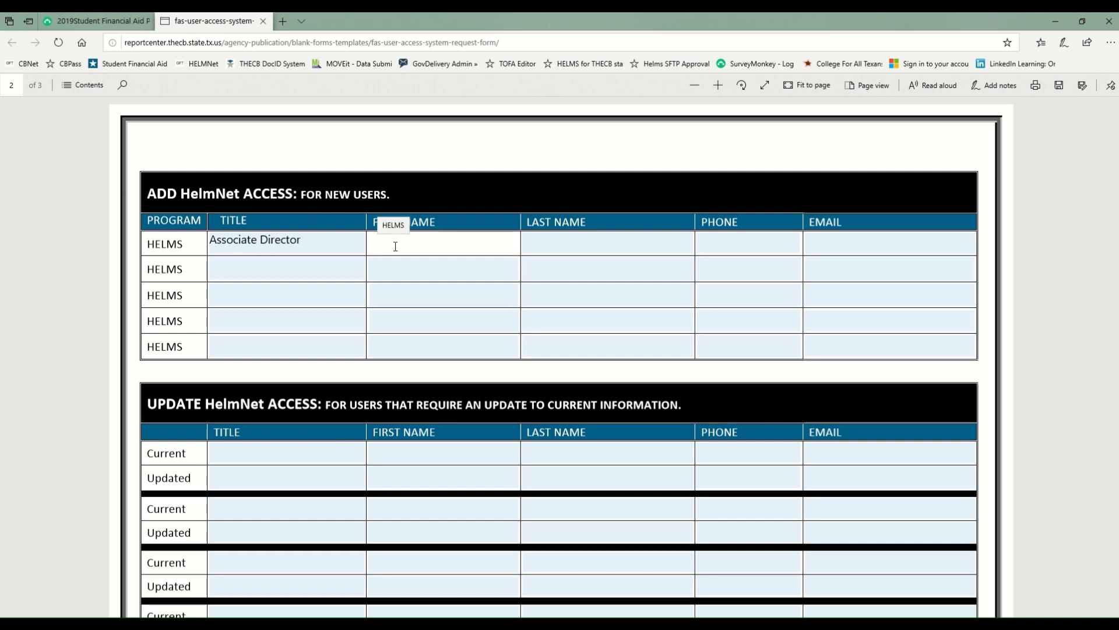
text(Name)
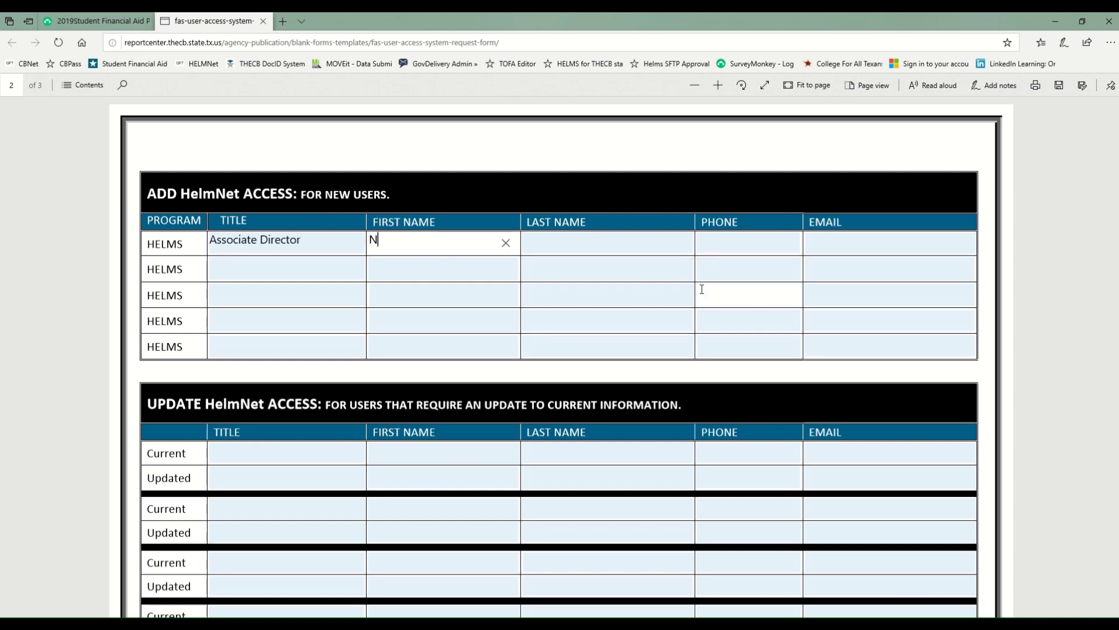
scroll(702, 290, down, 4)
key(Tab)
scroll(555, 315, up, 3)
scroll(578, 387, down, 3)
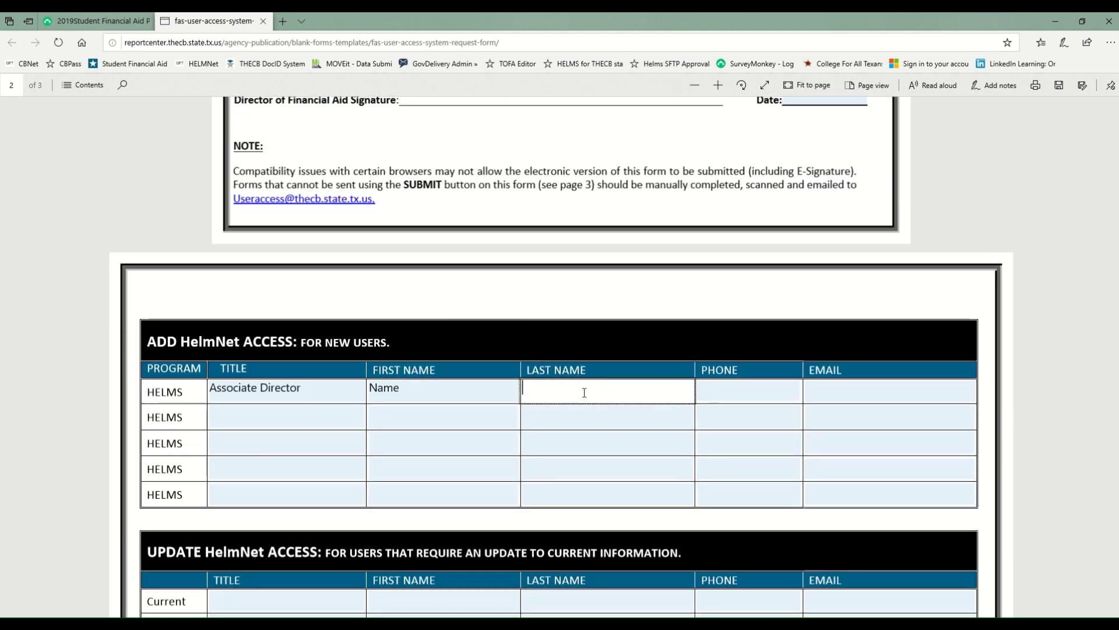
text(Name)
Step: Enter a placeholder phone number and a test e-mail address for the first new user
click(720, 393)
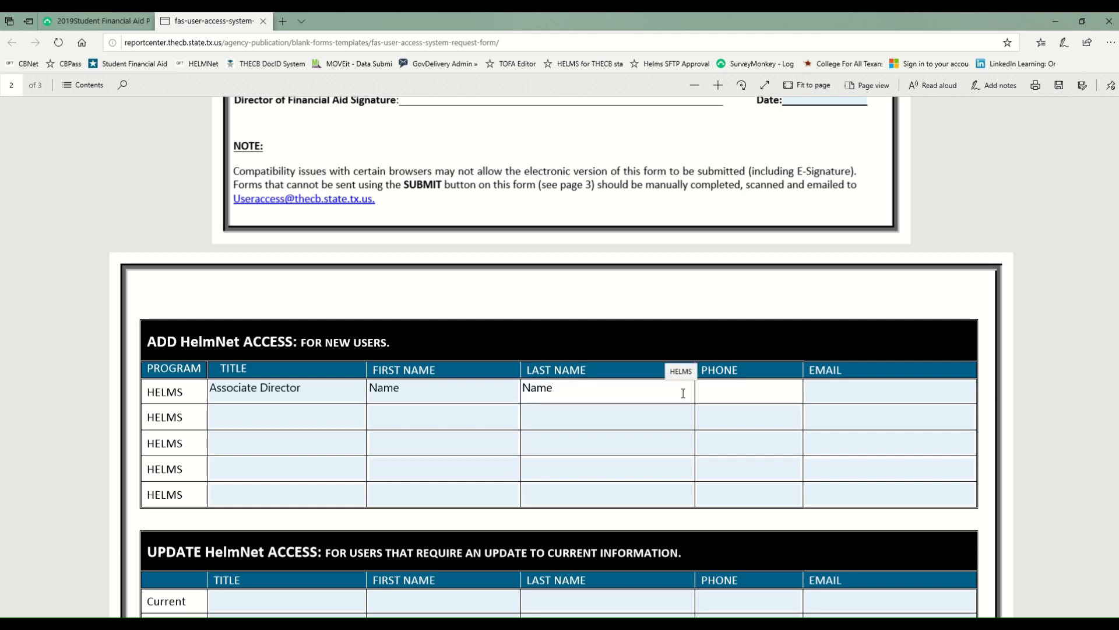
text(5555555555)
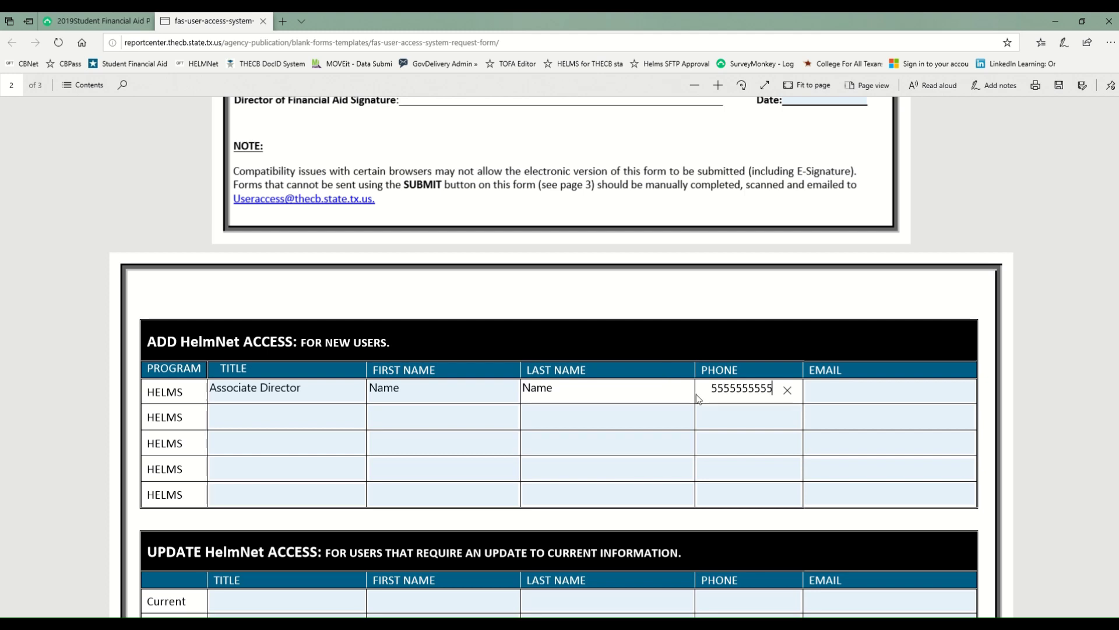
key(Tab)
text(test)
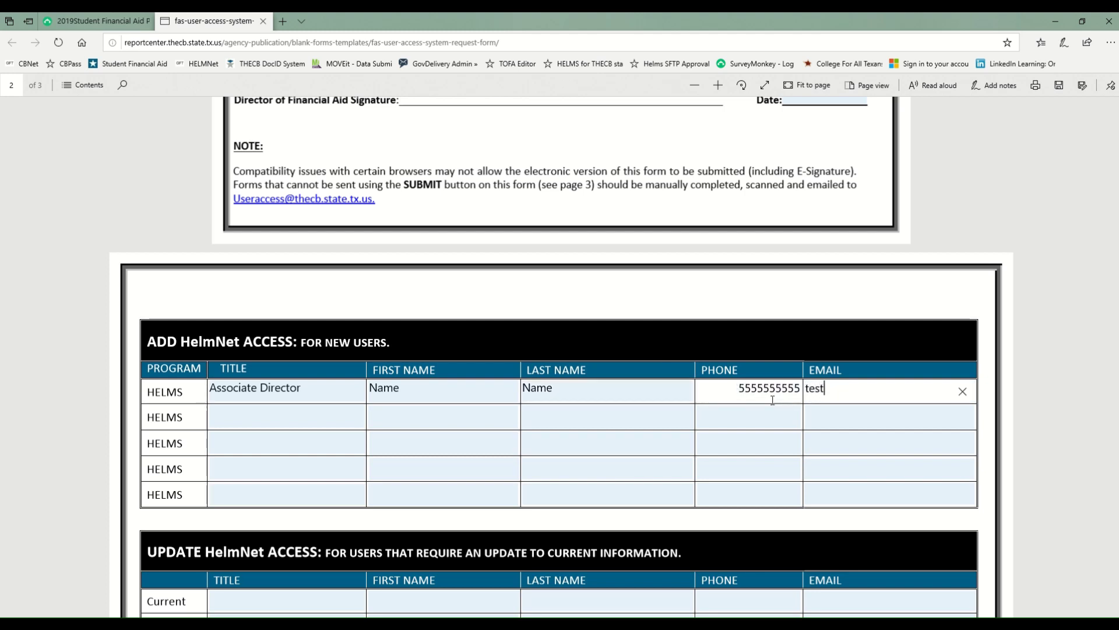
text(@email.edu)
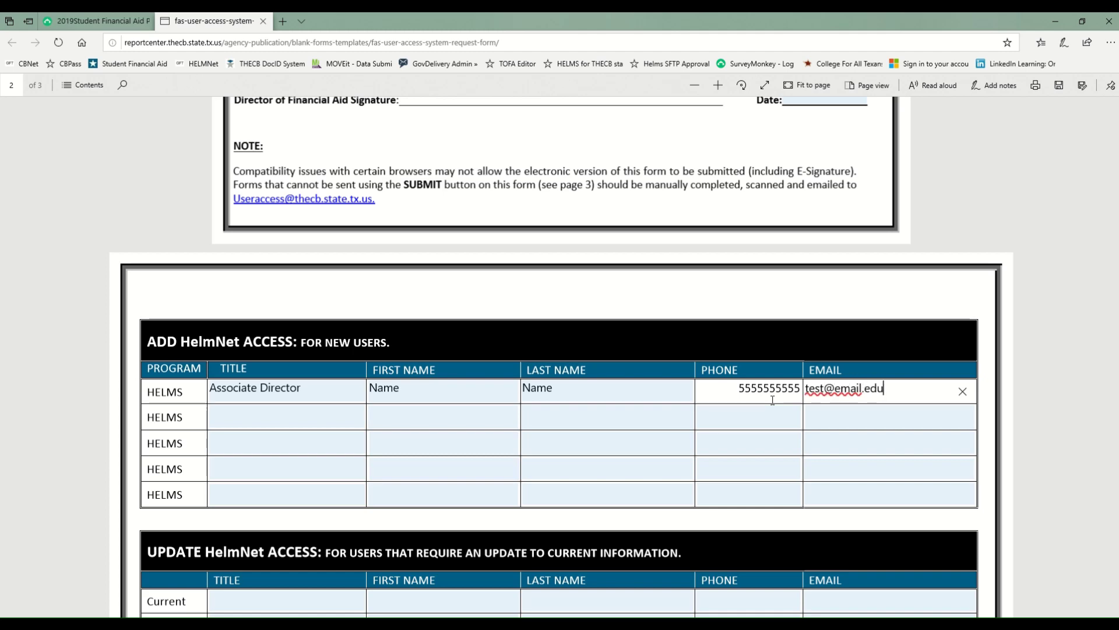
scroll(717, 446, down, 5)
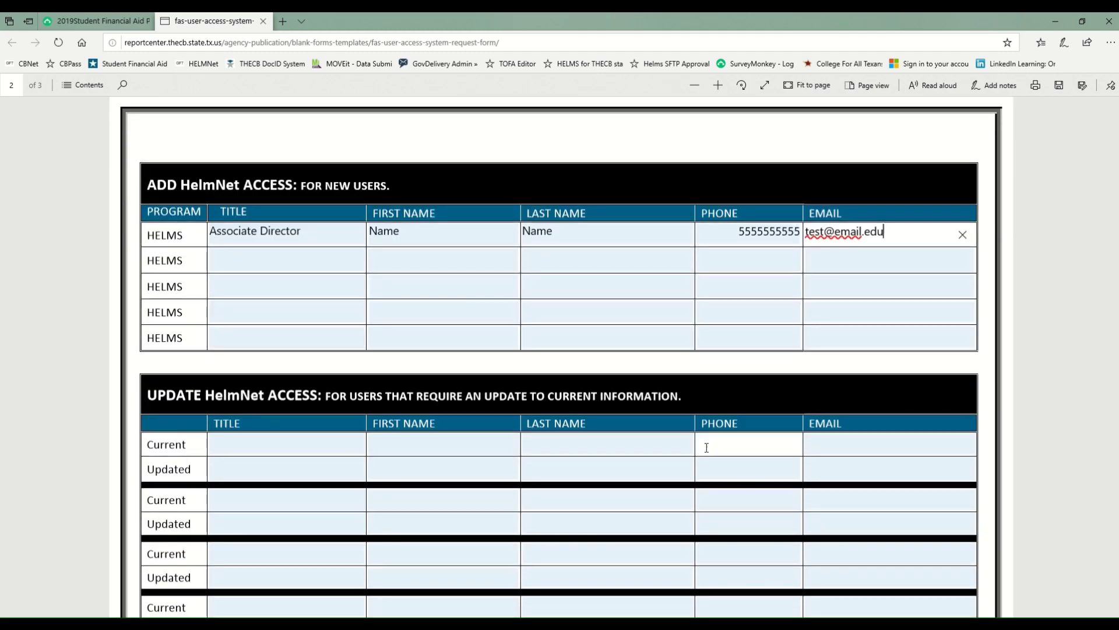
scroll(700, 449, up, 1)
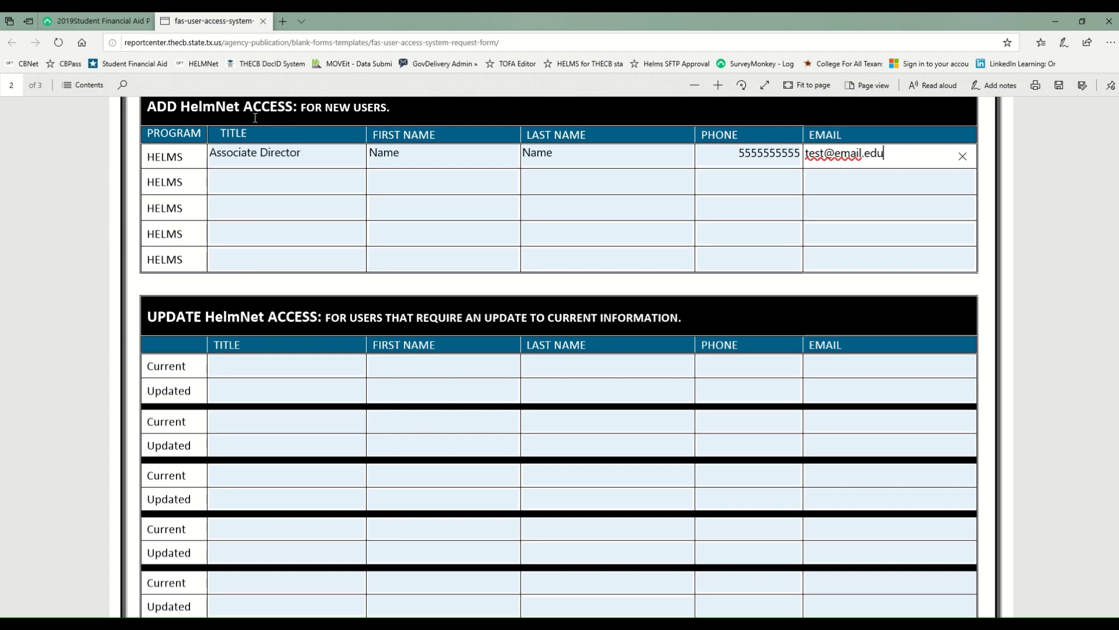
scroll(282, 342, down, 1)
Step: Move past the UPDATE table to the REMOVE ACCESS HelmNet row's Associate Dir. title and first name
scroll(283, 343, down, 1)
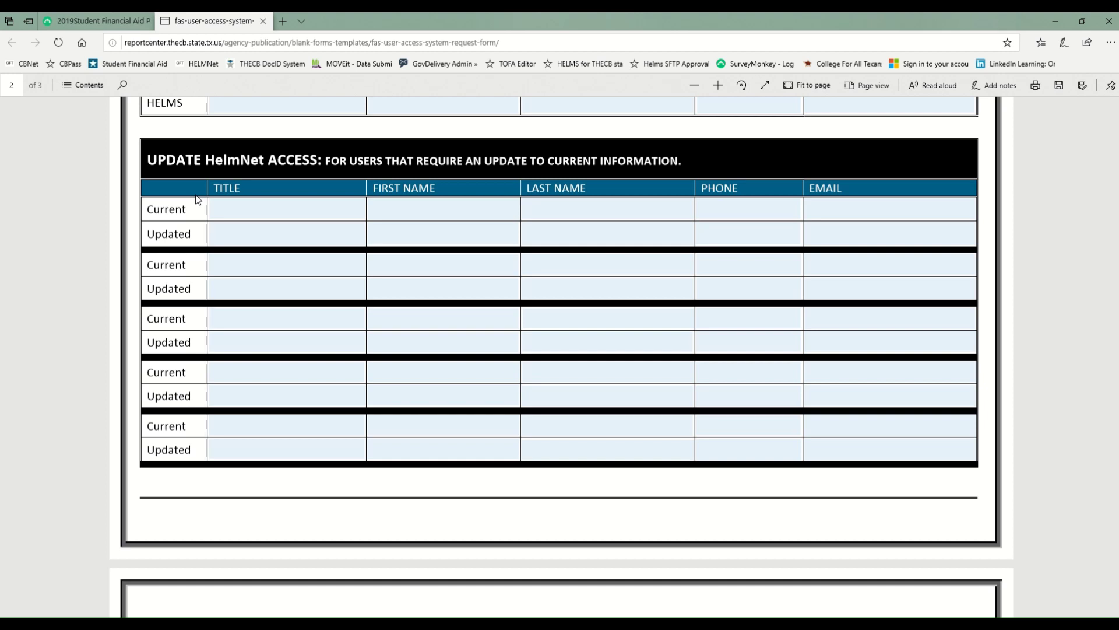
click(229, 209)
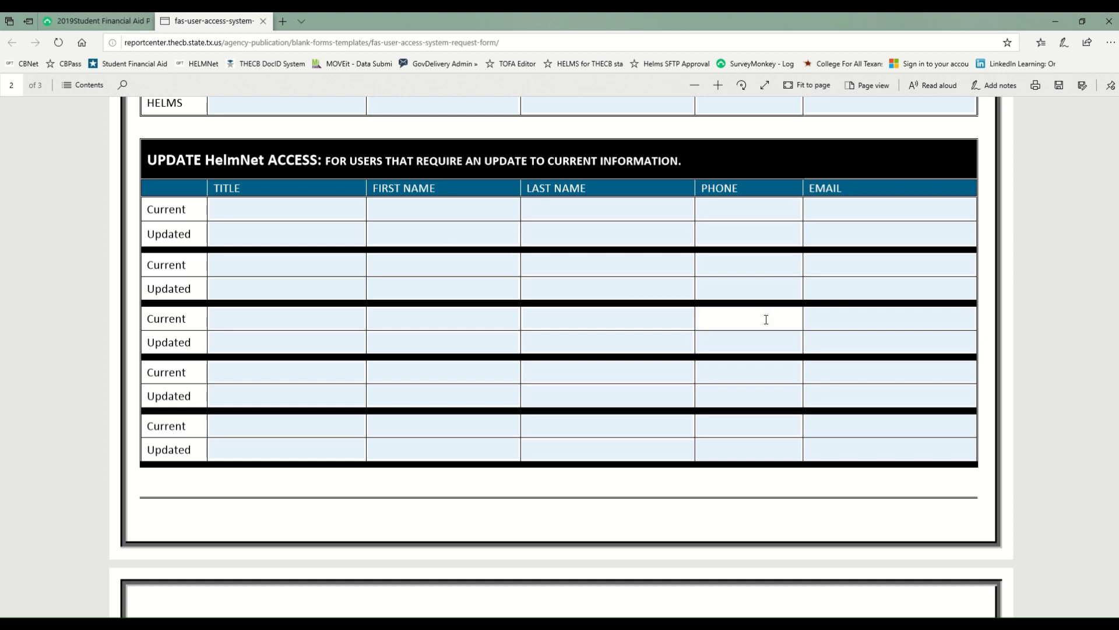
scroll(766, 320, down, 2)
scroll(767, 321, down, 4)
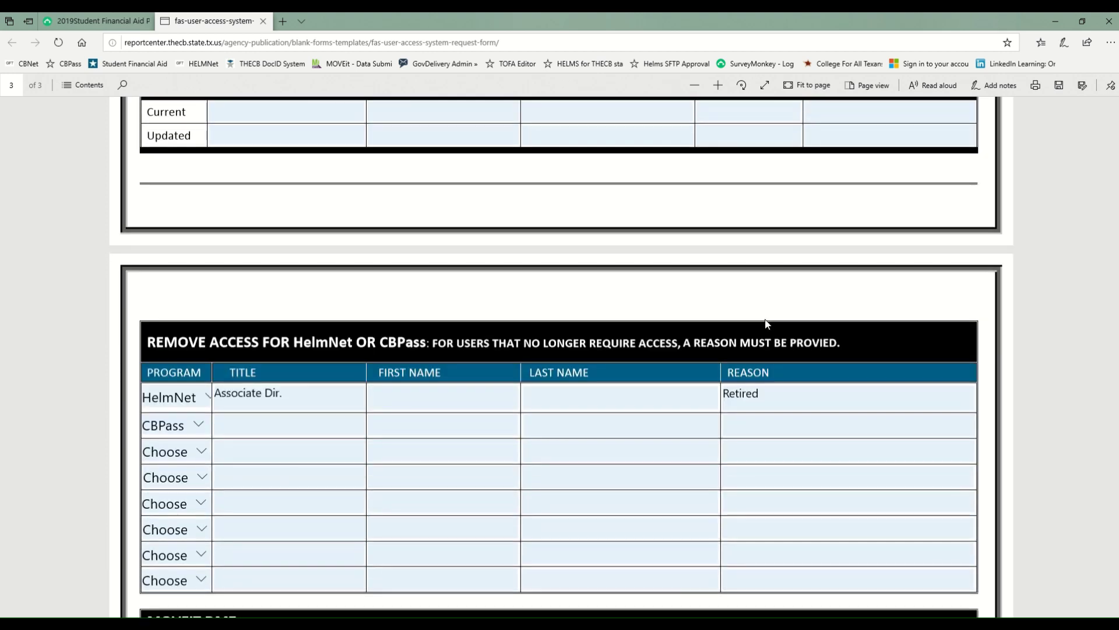
scroll(766, 322, down, 3)
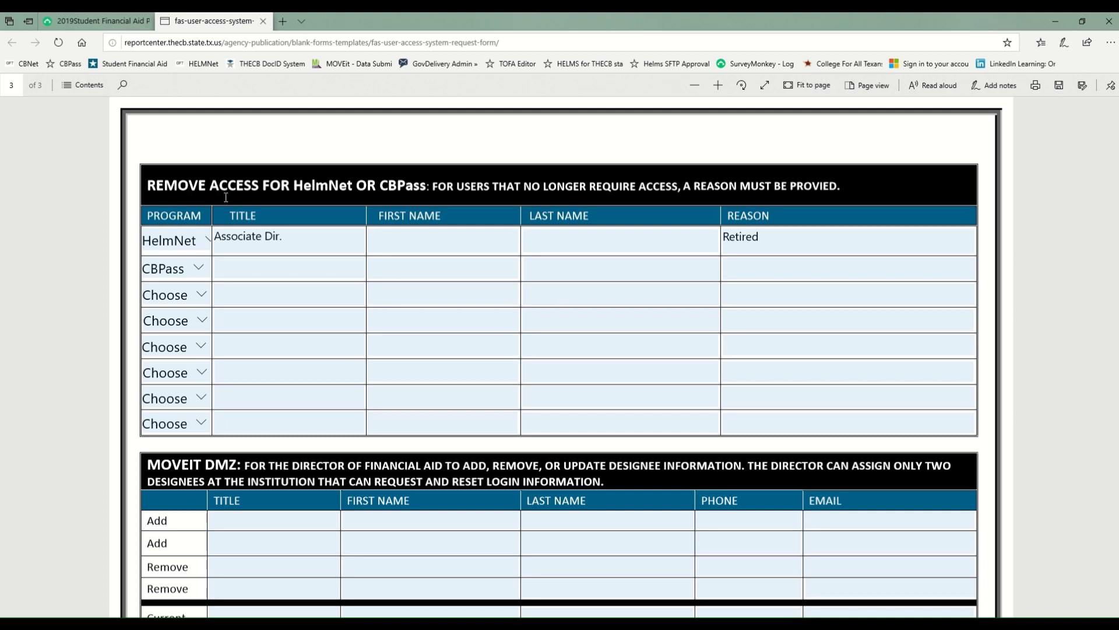
click(271, 239)
click(395, 241)
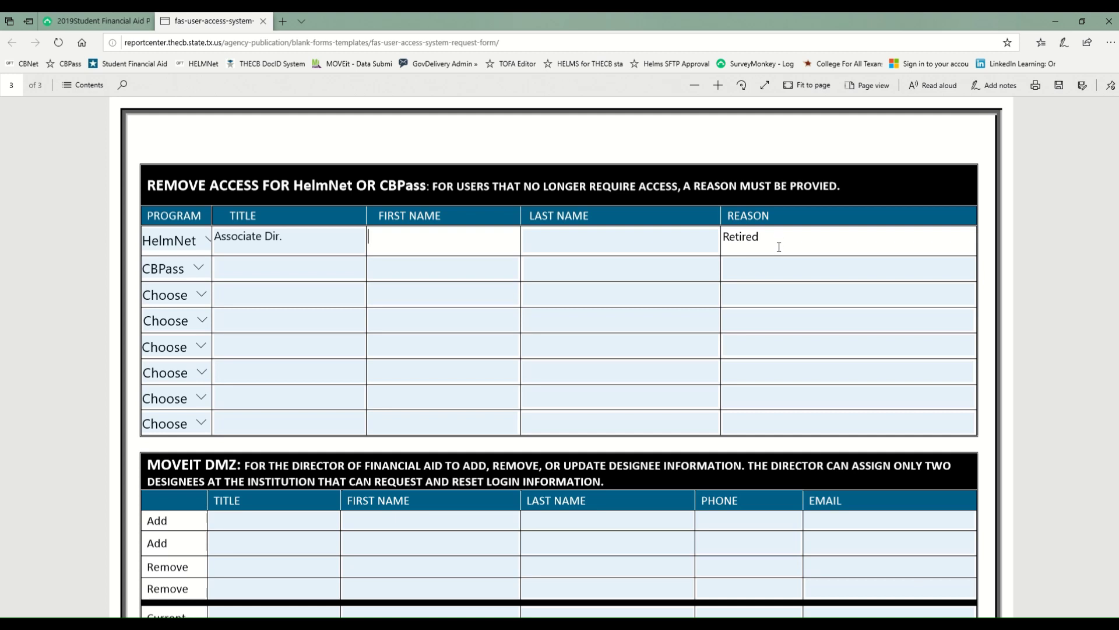
scroll(783, 251, down, 3)
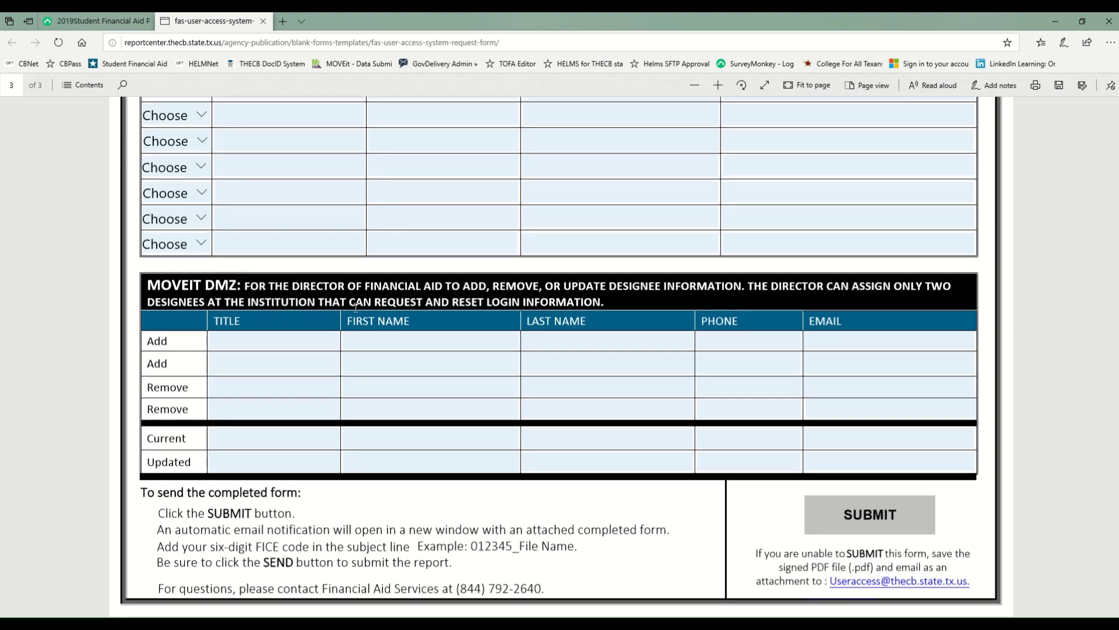
click(311, 409)
scroll(560, 324, up, 5)
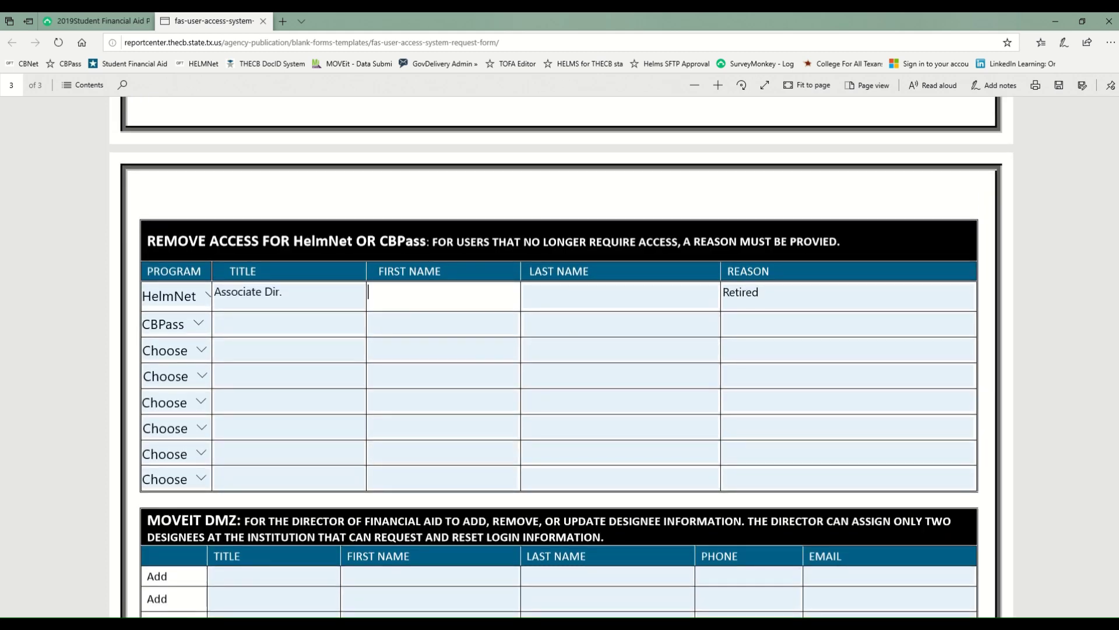